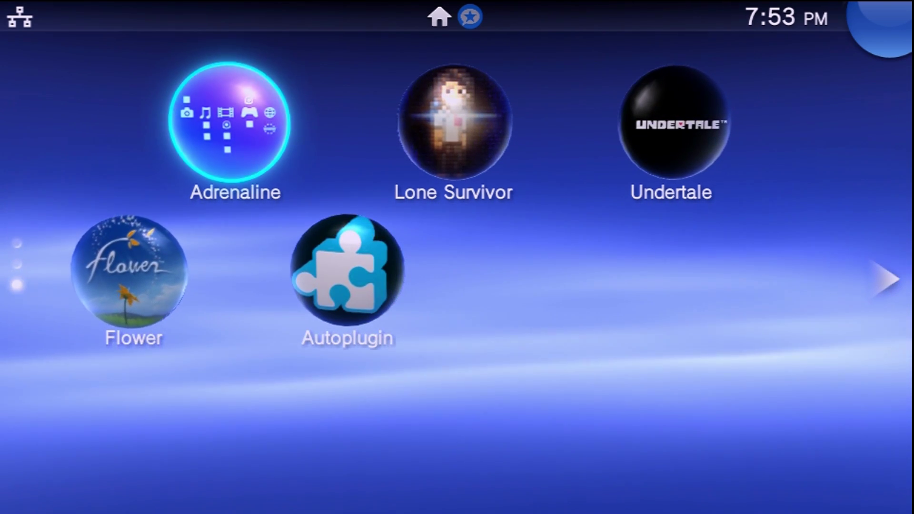
pyautogui.press('Return')
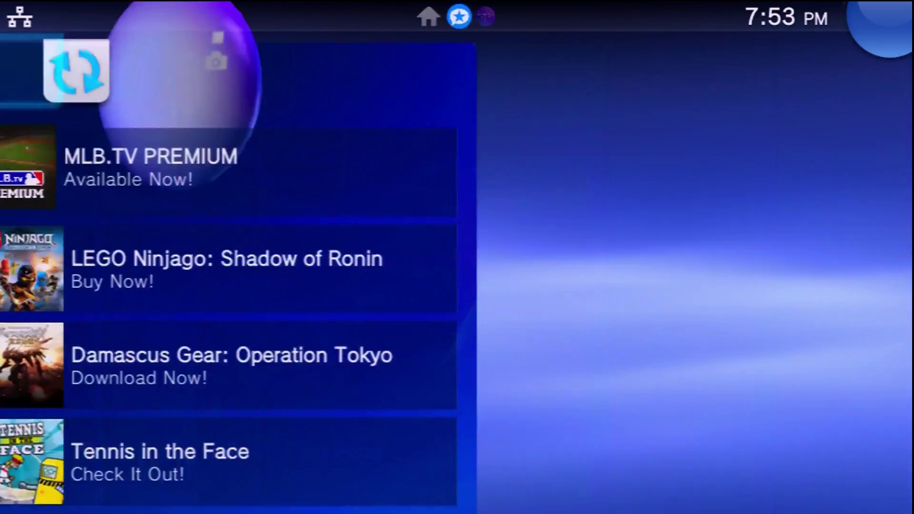
pyautogui.press('Return')
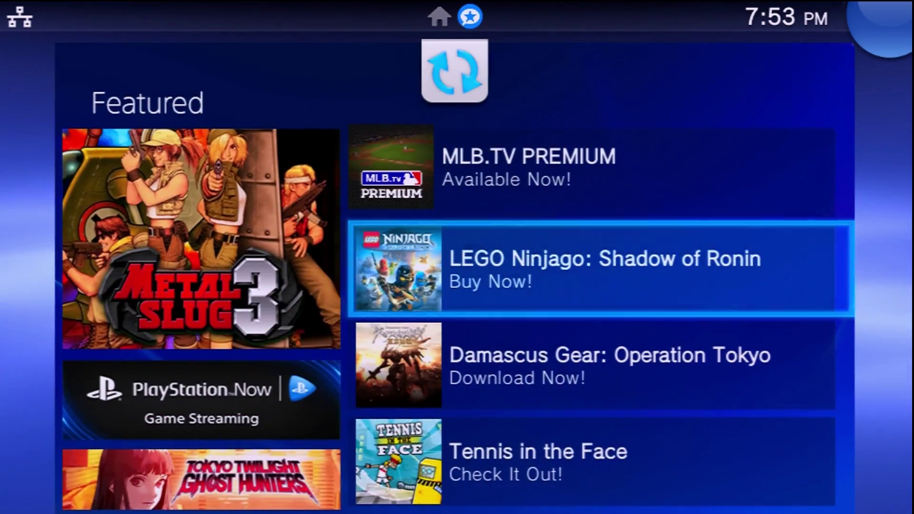
pyautogui.press('Escape')
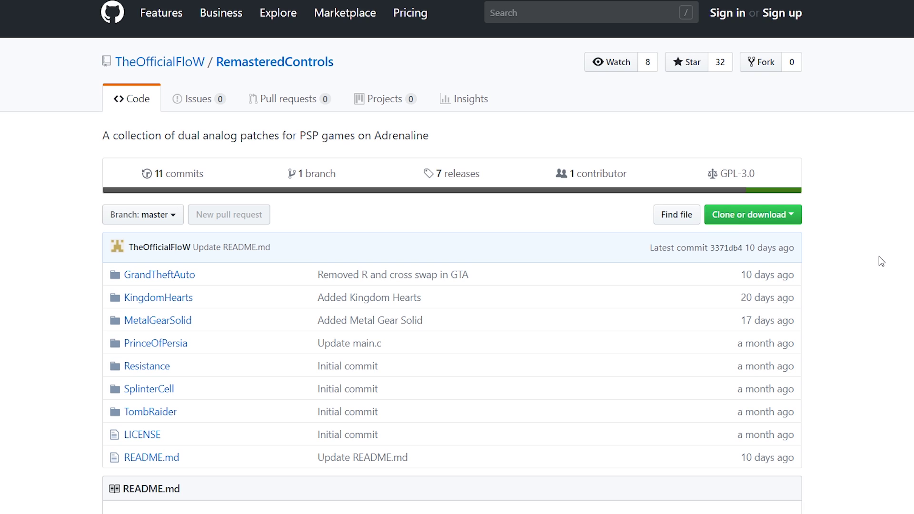
# Review the RemasteredControls installation notes and compatible games list, and download the Grand Theft Auto plugin from the collection.
pyautogui.scroll(-5, 879, 257)
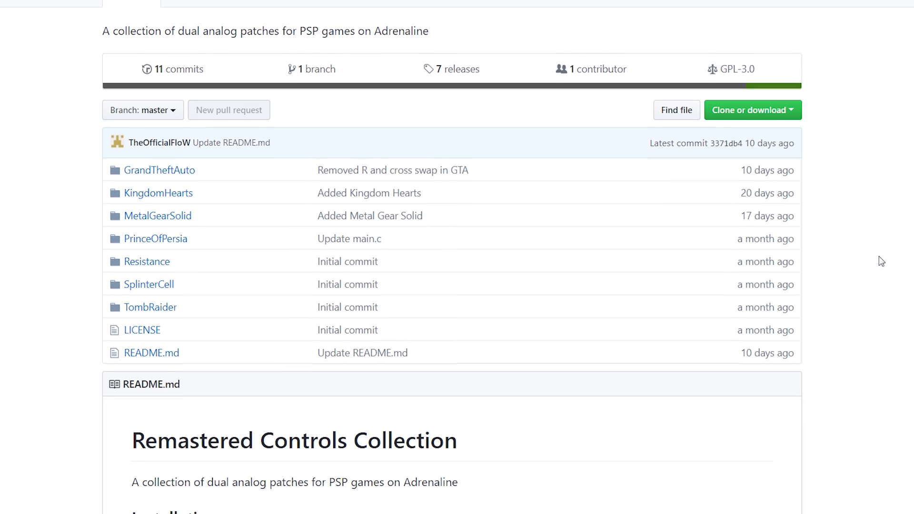
pyautogui.scroll(-7, 859, 311)
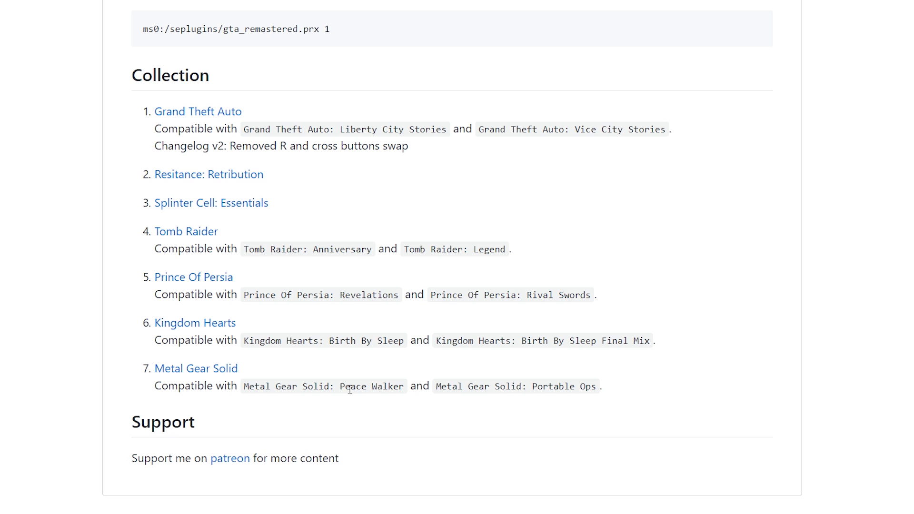
pyautogui.scroll(2, 350, 389)
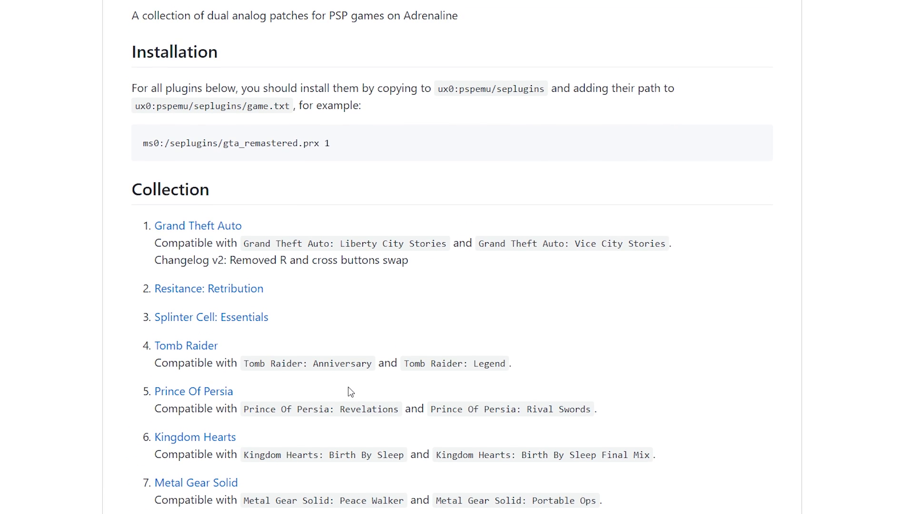
pyautogui.scroll(-2, 351, 392)
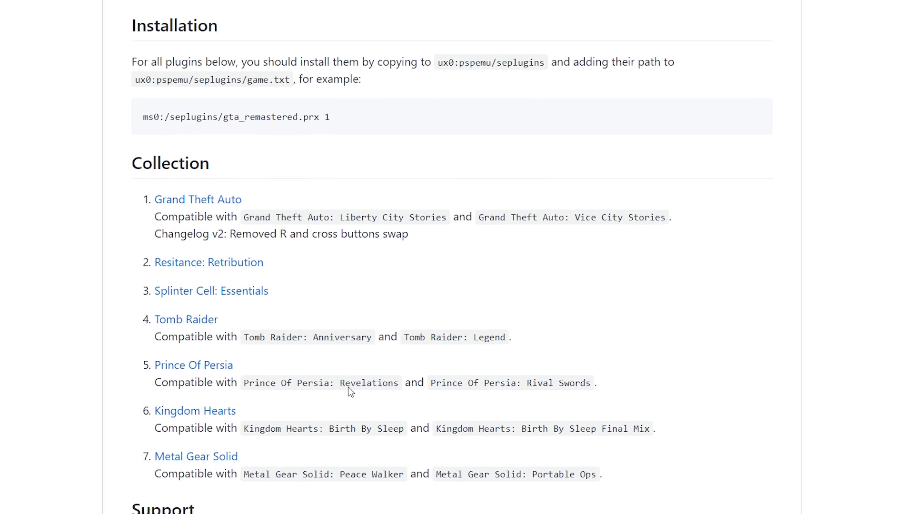
pyautogui.moveTo(243, 129); pyautogui.dragTo(449, 131)
pyautogui.click(491, 199)
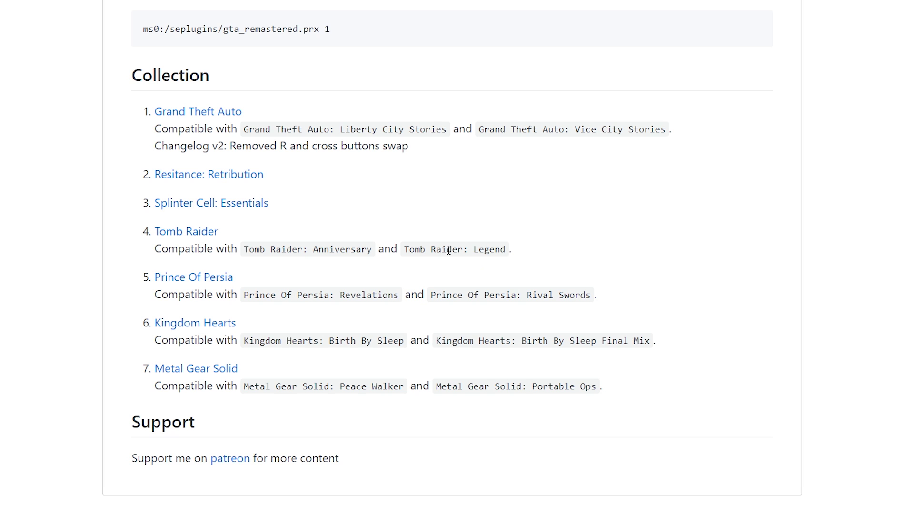
pyautogui.click(233, 115)
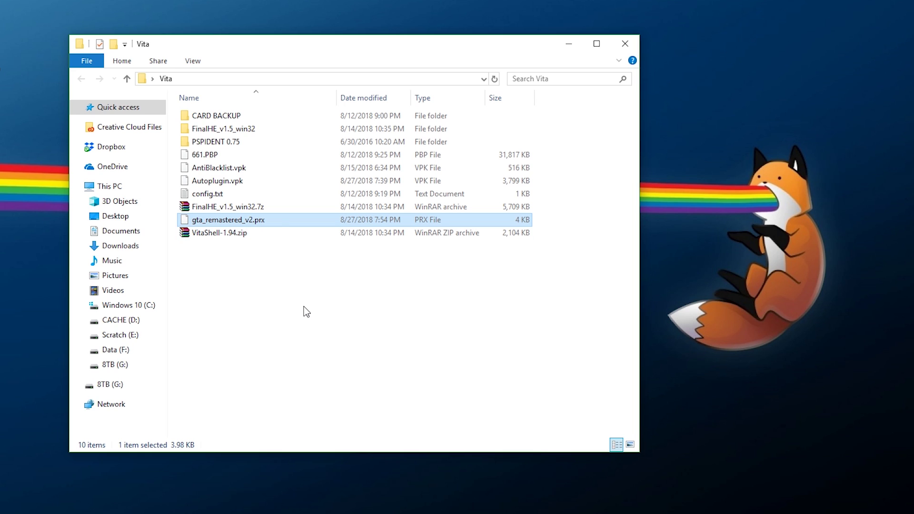
# Copy the full file name of gta_remastered_v2.prx, including its extension, in the Vita folder.
pyautogui.press('F2')
pyautogui.hotkey('ctrl', 'a')
pyautogui.hotkey('ctrl', 'c')
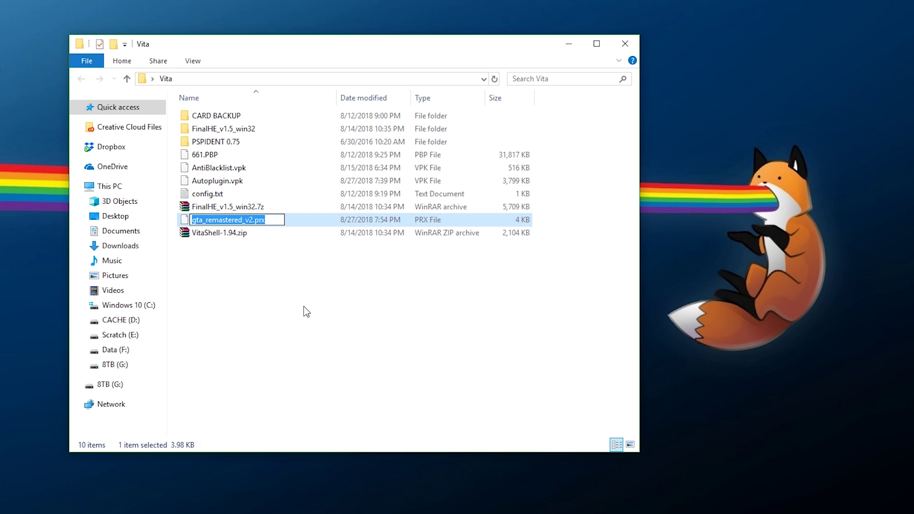
# Create a text document named game.txt in the Vita folder and open it for editing.
pyautogui.click(224, 257)
pyautogui.rightClick(223, 252)
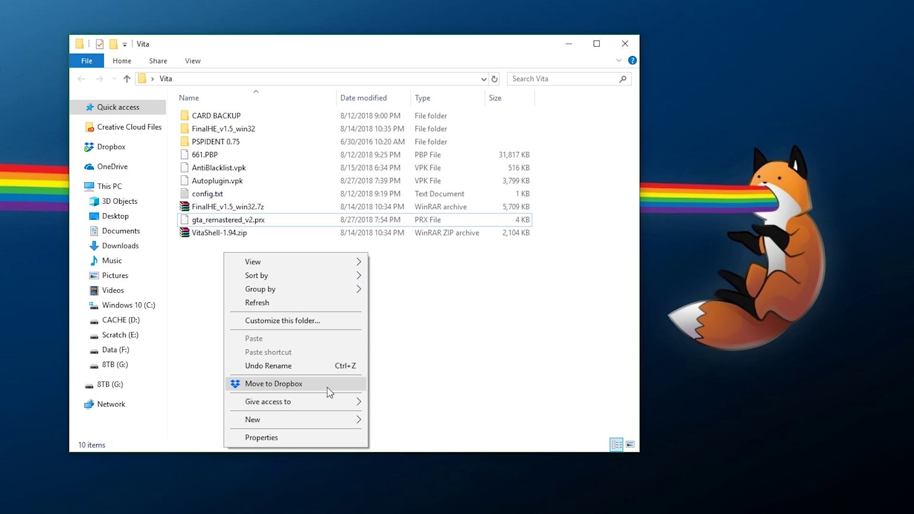
pyautogui.moveTo(321, 418)
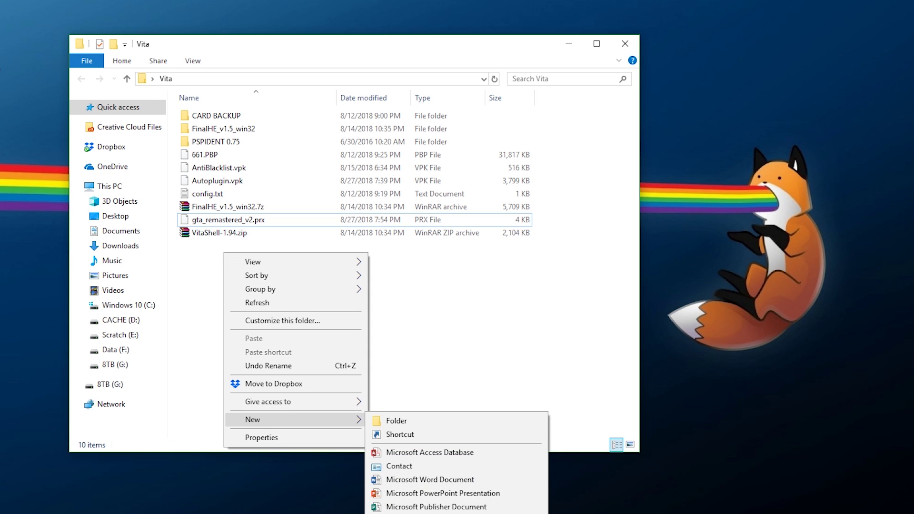
pyautogui.click(405, 513)
pyautogui.write('game')
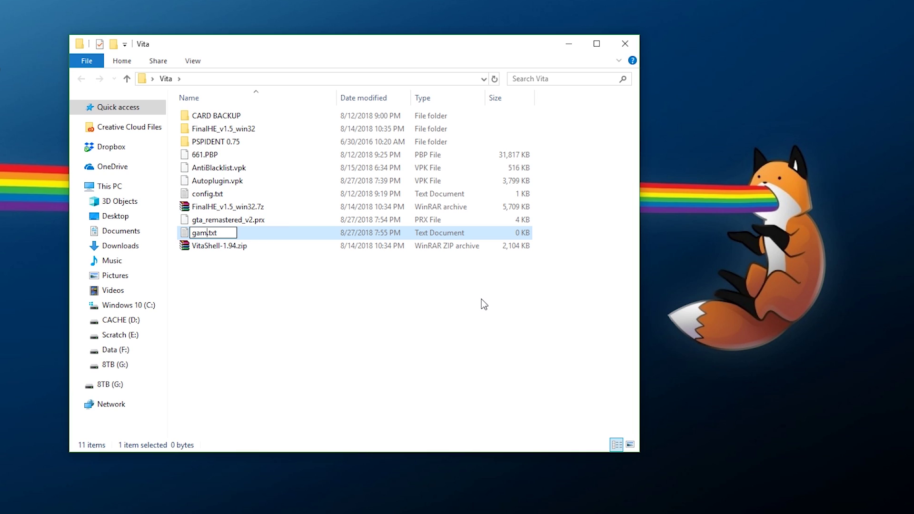
pyautogui.press('Return')
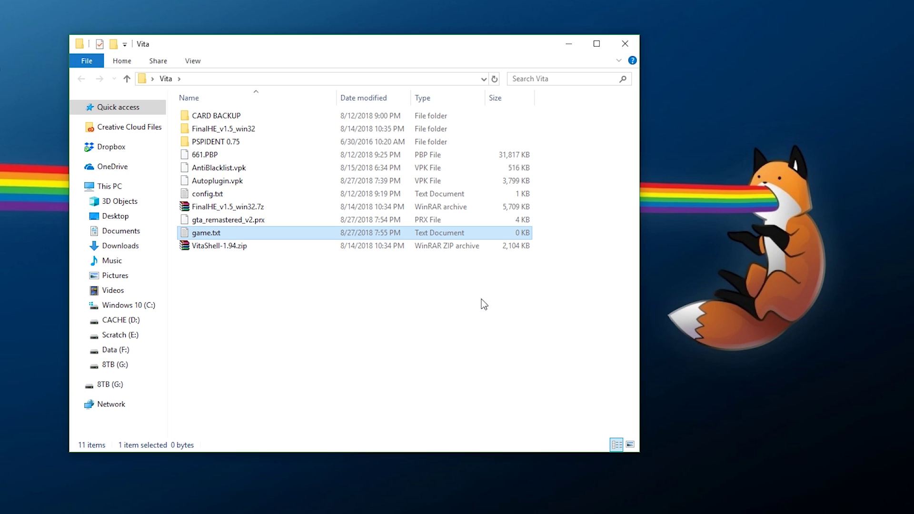
pyautogui.press('Return')
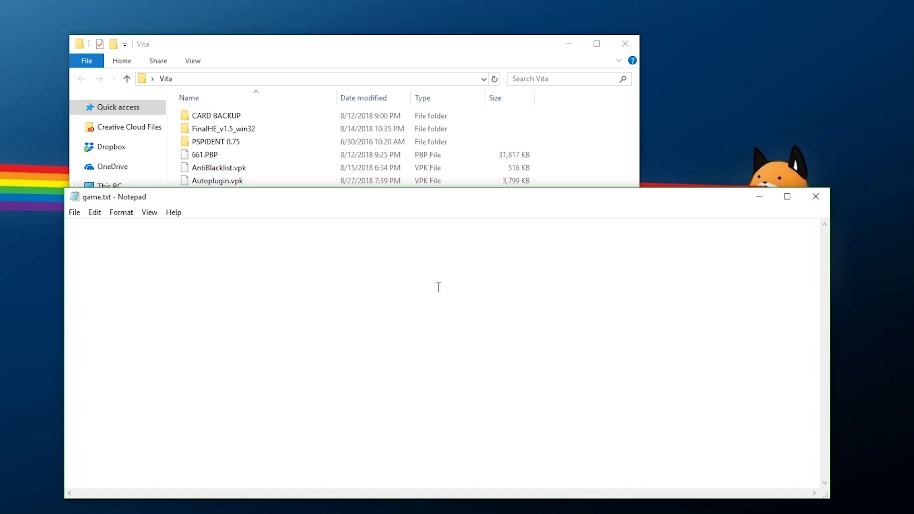
# Enter the plugin line "ms0:/seplugins/gta_remastered_v2.prx 1" in game.txt, using the copied file name.
pyautogui.hotkey('ctrl', 'v')
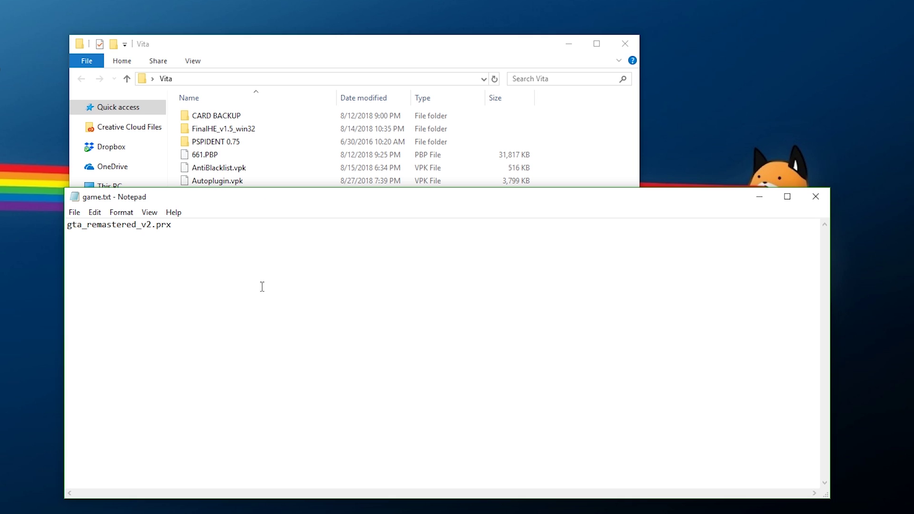
pyautogui.press('Home')
pyautogui.write('ms0')
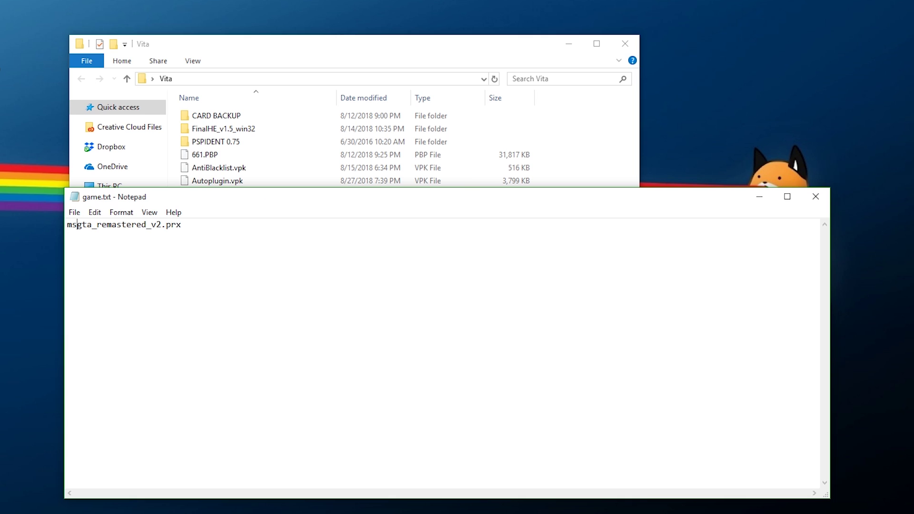
pyautogui.write(':/')
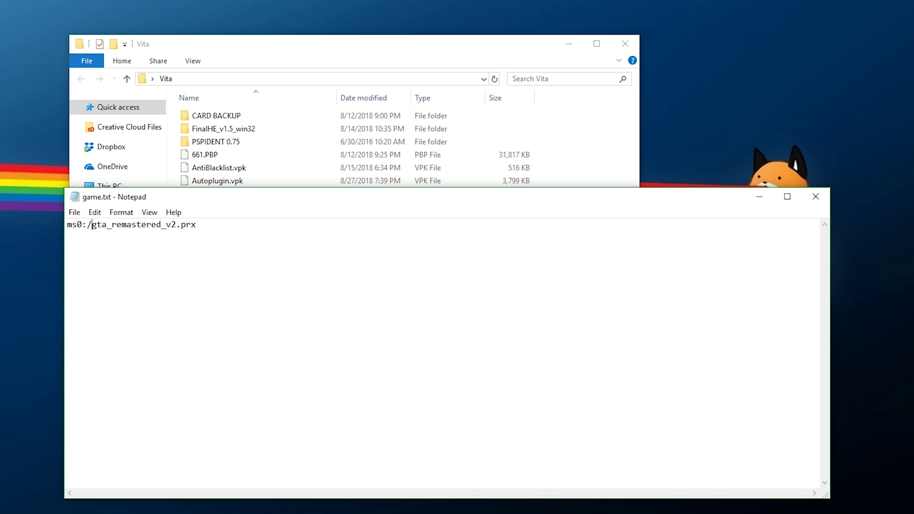
pyautogui.write('seplugins')
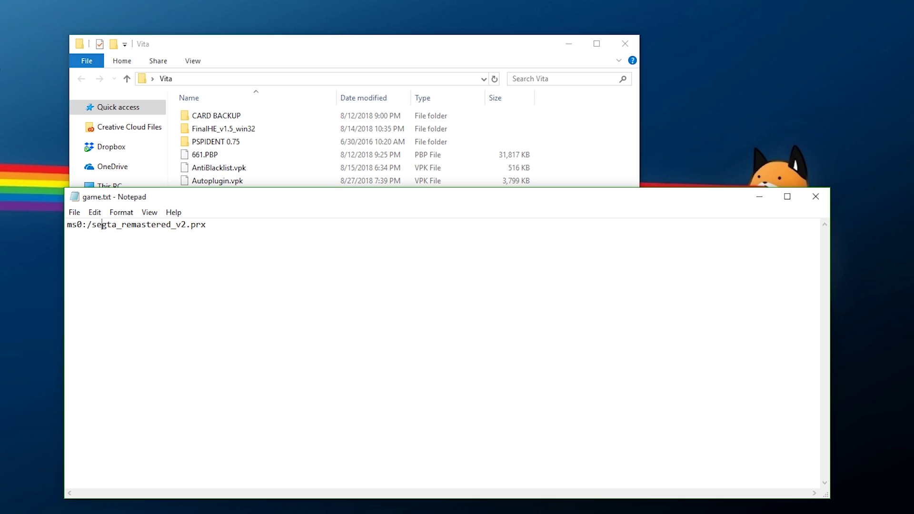
pyautogui.write('/')
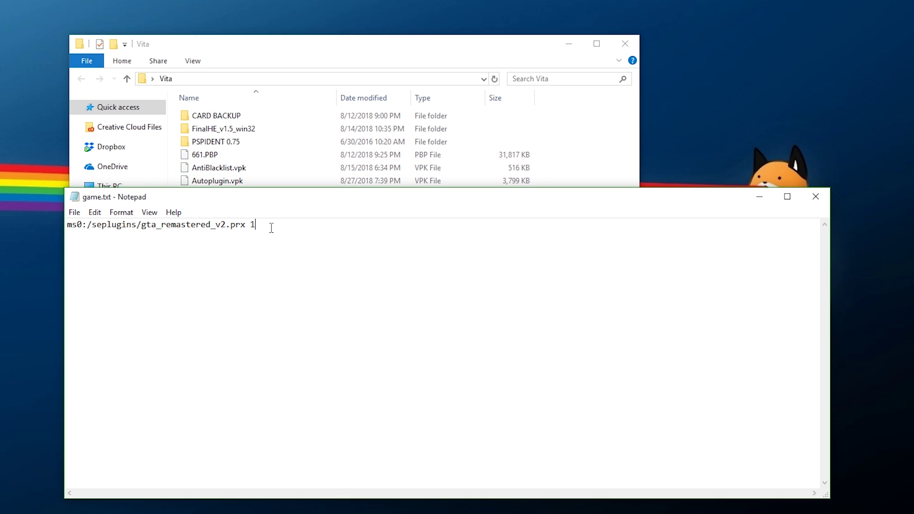
# Add a second plugin line reading "ms0:/seplugins/gta_remastered.prx 1" by duplicating the first line and dropping "_v2".
pyautogui.press('Return')
pyautogui.hotkey('ctrl', 'v')
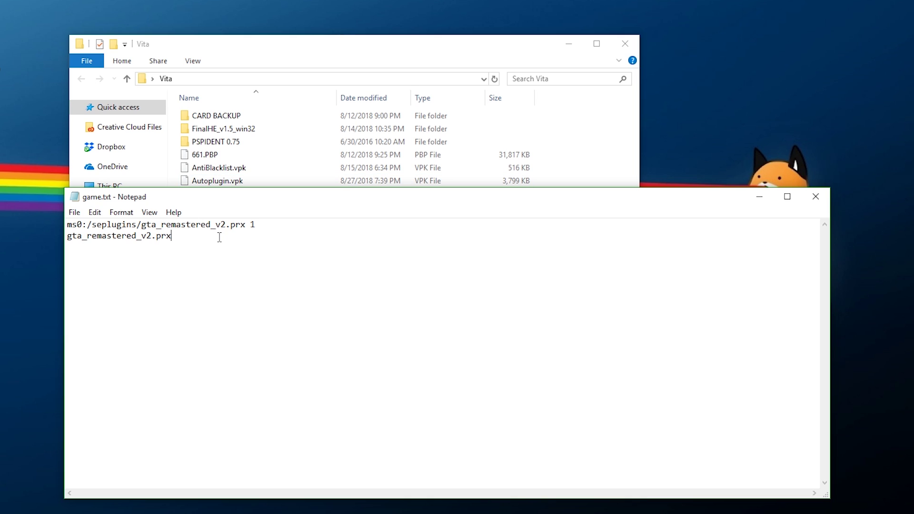
pyautogui.moveTo(281, 225); pyautogui.dragTo(56, 226)
pyautogui.hotkey('ctrl', 'c')
pyautogui.moveTo(193, 249); pyautogui.dragTo(45, 254)
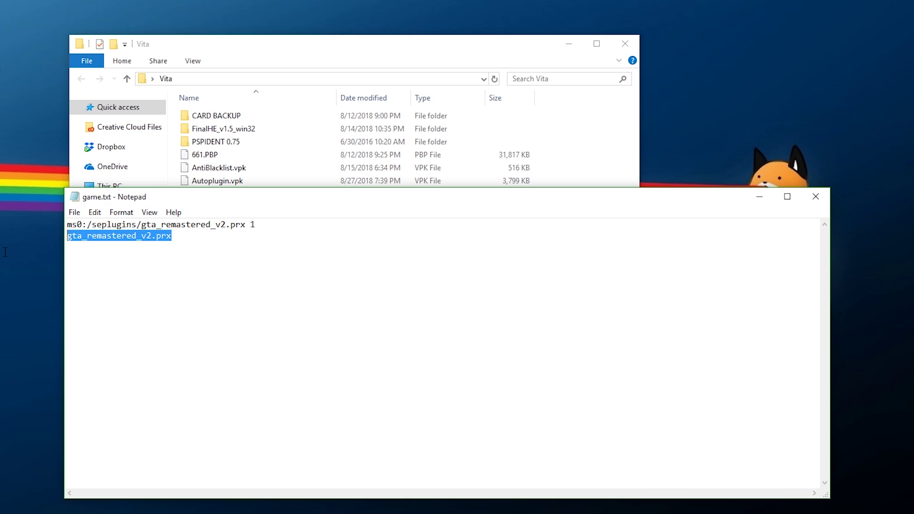
pyautogui.hotkey('ctrl', 'v')
pyautogui.press('BackSpace')
pyautogui.press('Delete')
pyautogui.press('BackSpace')
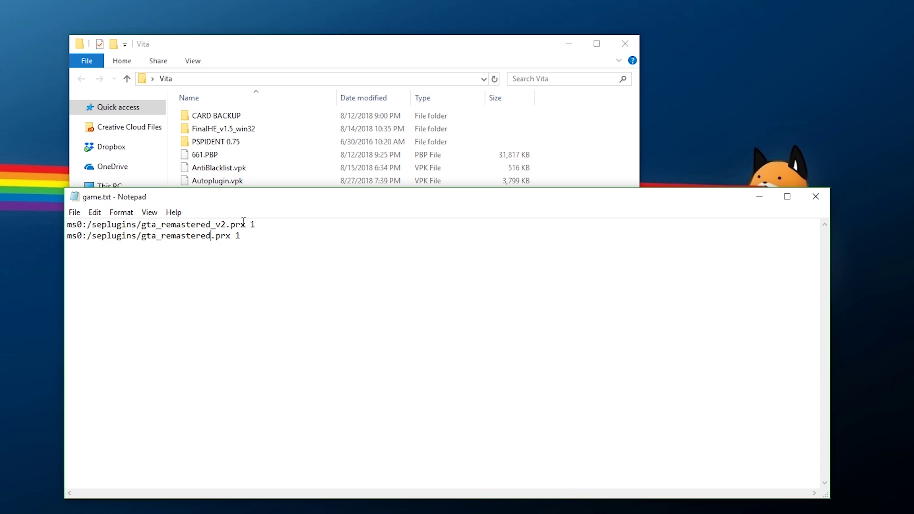
# Delete the second plugin line from game.txt, keeping only the gta_remastered_v2.prx entry.
pyautogui.moveTo(137, 236); pyautogui.dragTo(67, 235)
pyautogui.click(78, 236)
pyautogui.click(243, 238)
pyautogui.hotkey('shift', 'Up')
pyautogui.hotkey('shift', 'Right')
pyautogui.hotkey('shift', 'Right')
pyautogui.hotkey('shift', 'Right')
pyautogui.press('BackSpace')
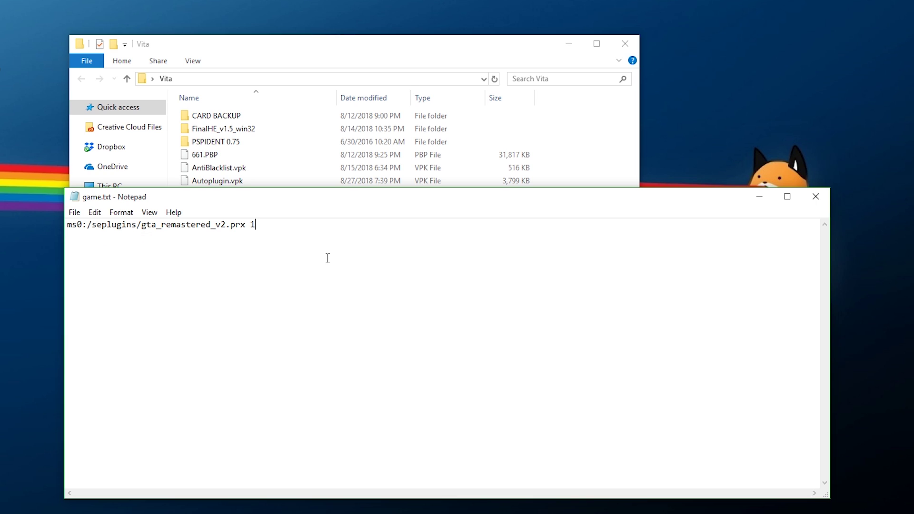
# Close game.txt, switch to WinSCP and open the console's ux0:/pspemu folder.
pyautogui.click(816, 196)
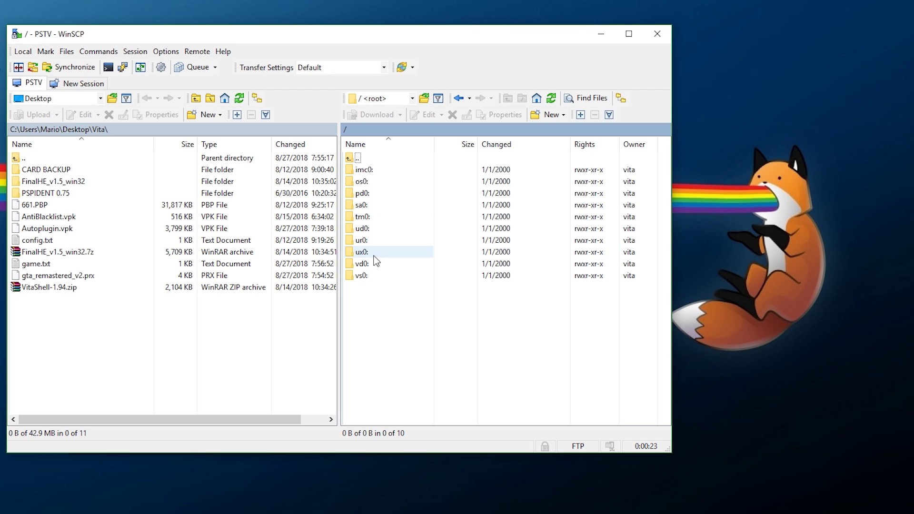
pyautogui.doubleClick(389, 251)
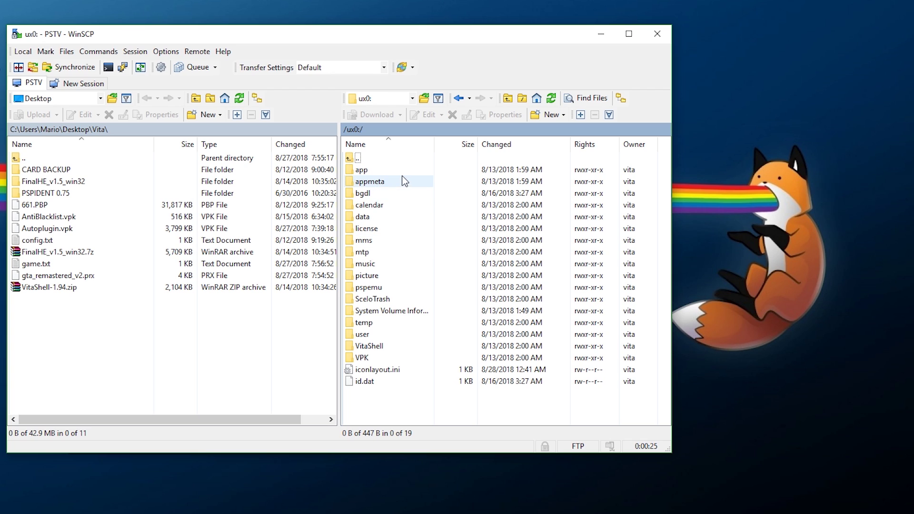
pyautogui.doubleClick(406, 289)
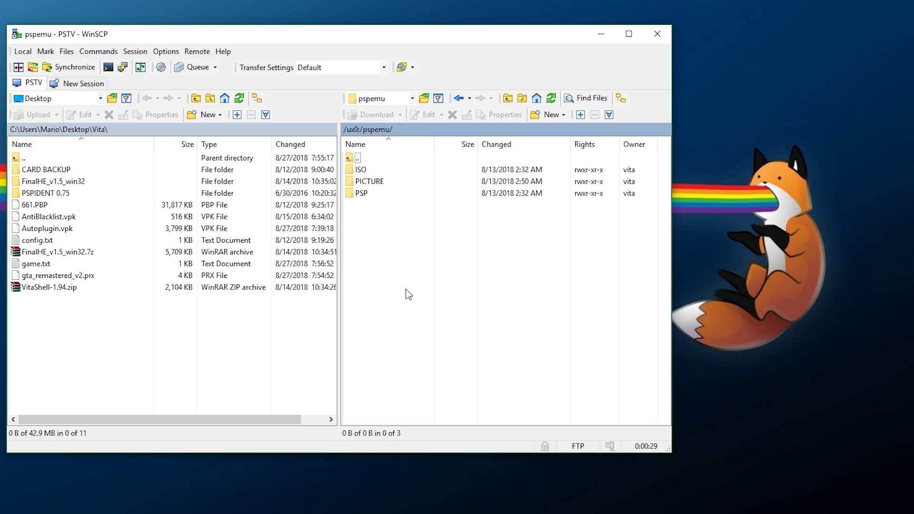
# Create a folder named seplugins inside ux0:/pspemu and open it.
pyautogui.click(559, 115)
pyautogui.click(562, 143)
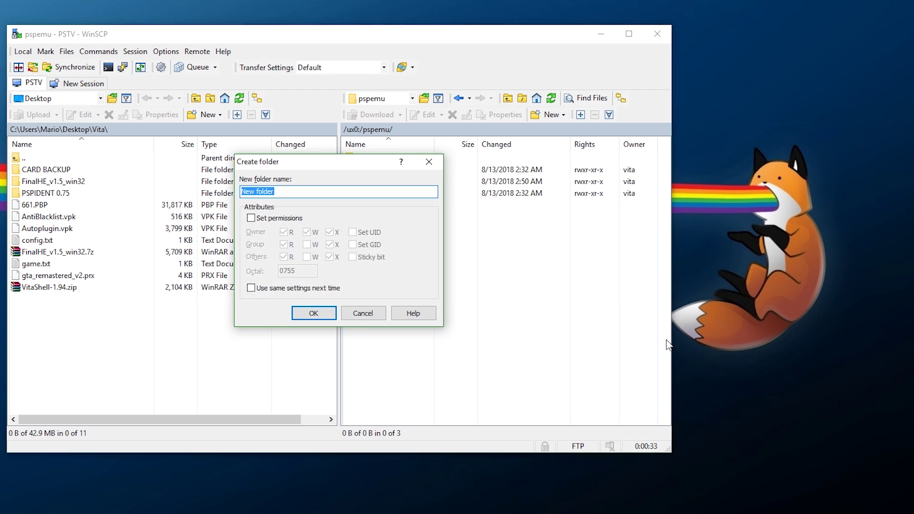
pyautogui.write('s')
pyautogui.write('plugins')
pyautogui.press('Return')
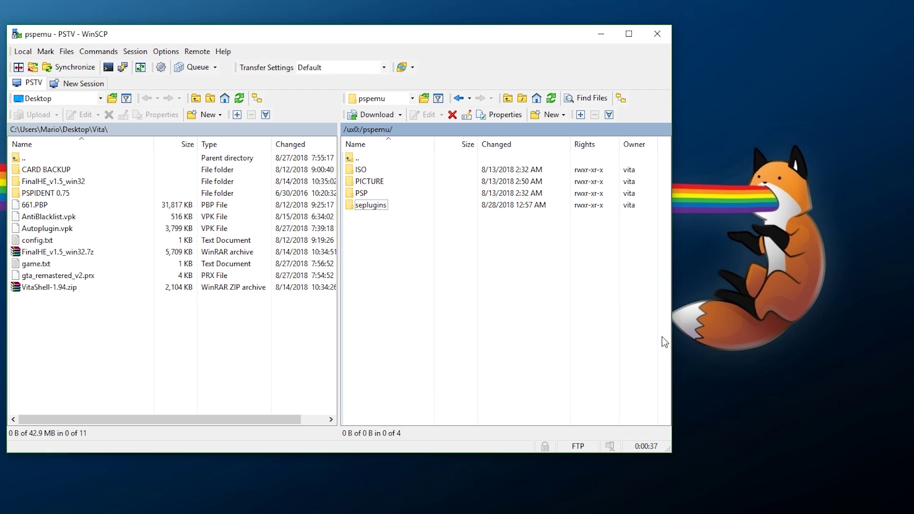
pyautogui.doubleClick(398, 204)
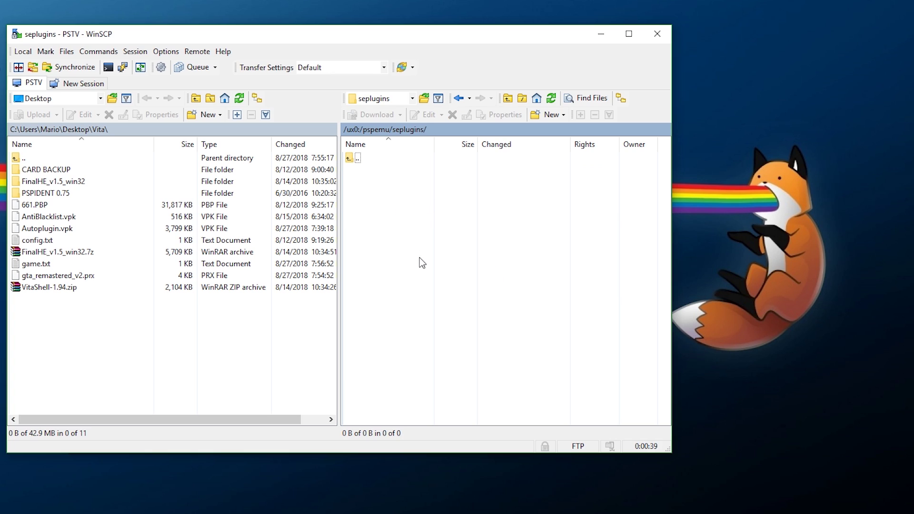
# Upload game.txt and gta_remastered_v2.prx from the local Vita folder to ux0:/pspemu/seplugins.
pyautogui.click(30, 264)
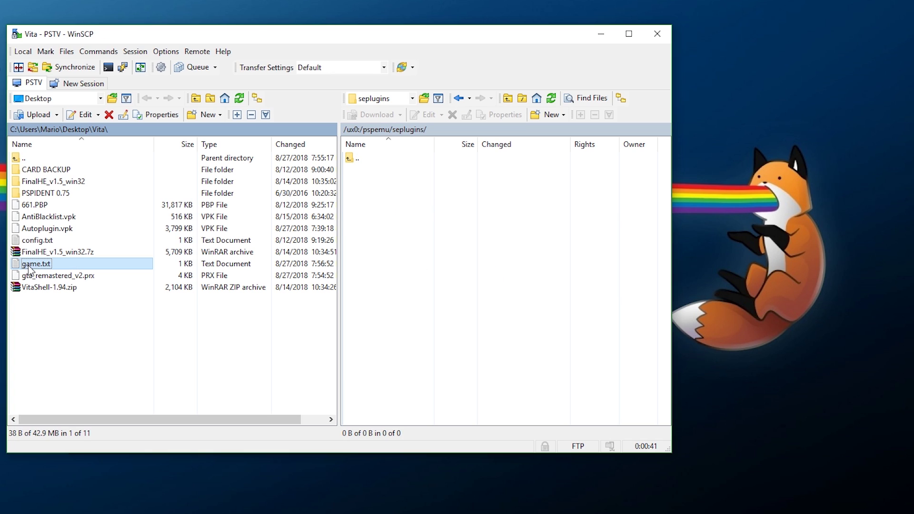
pyautogui.keyDown('ctrl'); pyautogui.click(61, 276); pyautogui.keyUp('ctrl')
pyautogui.rightClick(62, 280)
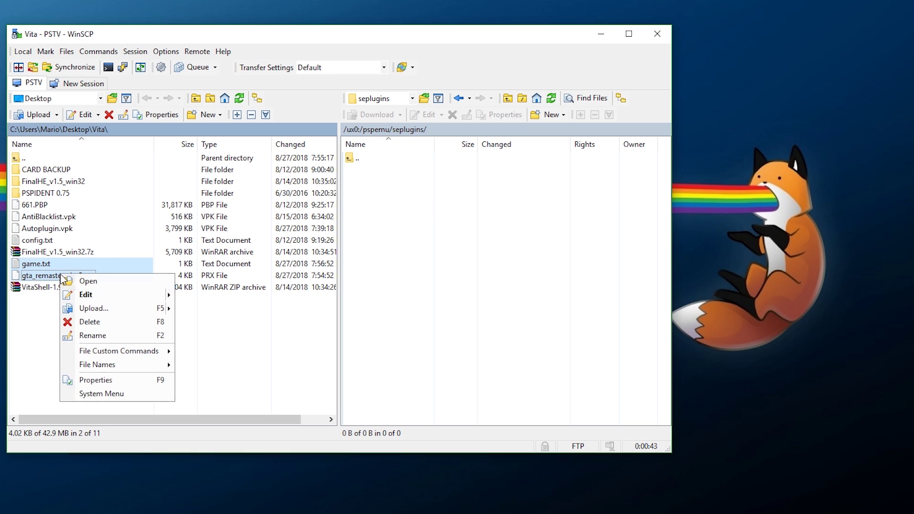
pyautogui.click(116, 307)
pyautogui.click(373, 285)
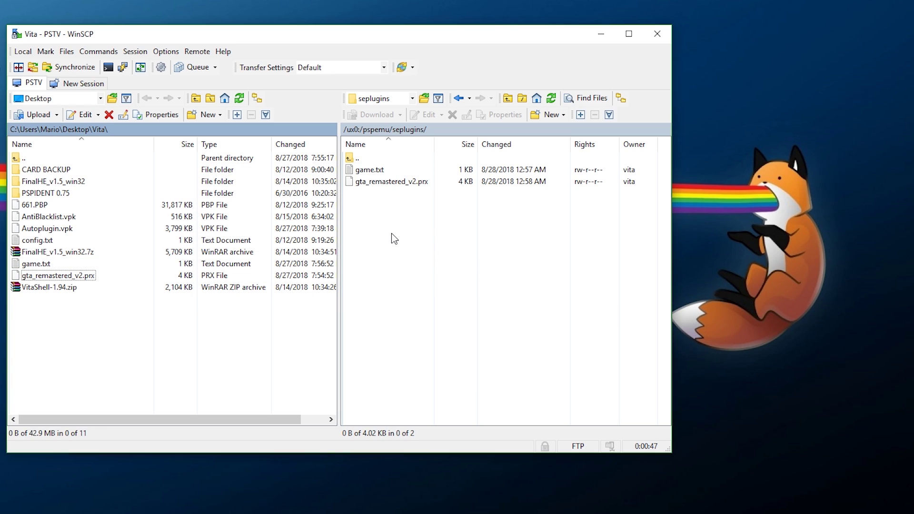
pyautogui.click(393, 172)
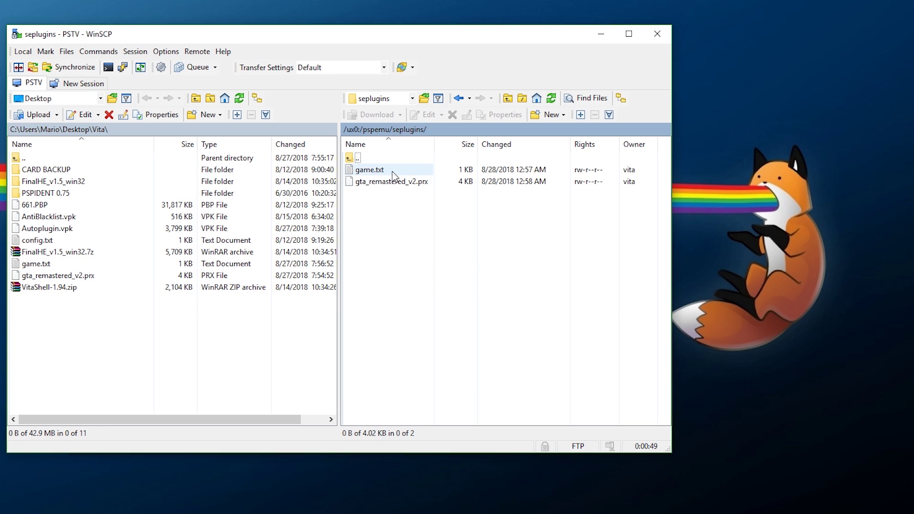
pyautogui.click(416, 185)
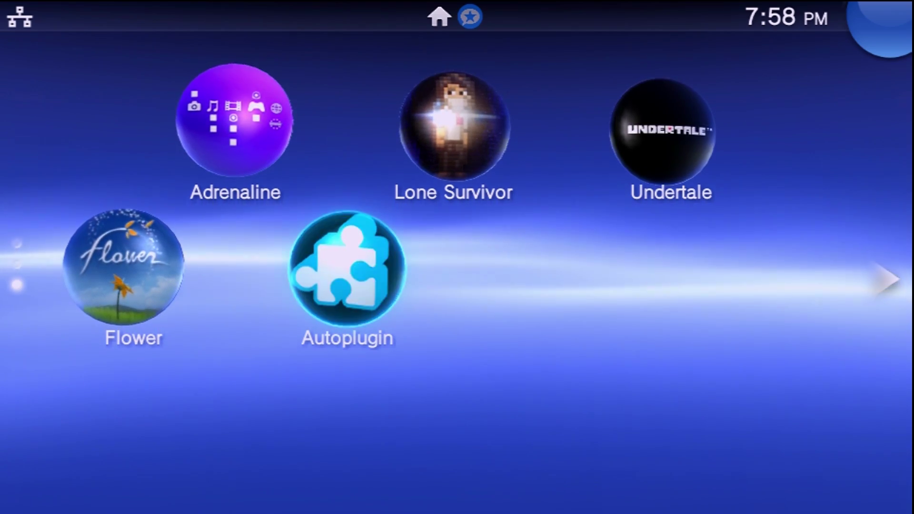
# Launch Autoplugin and open the list of RemasteredControls plugins from Theflow for Adrenaline.
pyautogui.press('Return')
pyautogui.press('Return')
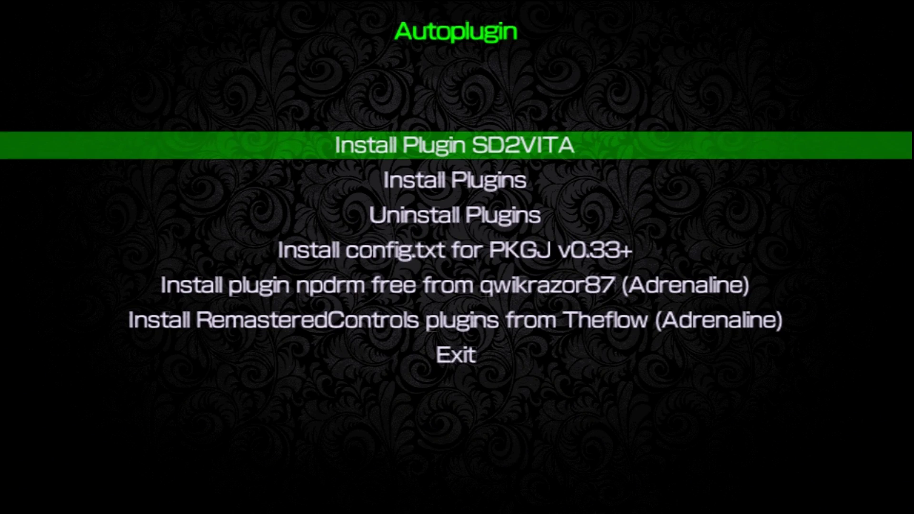
pyautogui.press('Down')
pyautogui.press('Down')
pyautogui.press('Down')
pyautogui.press('Down')
pyautogui.press('Down')
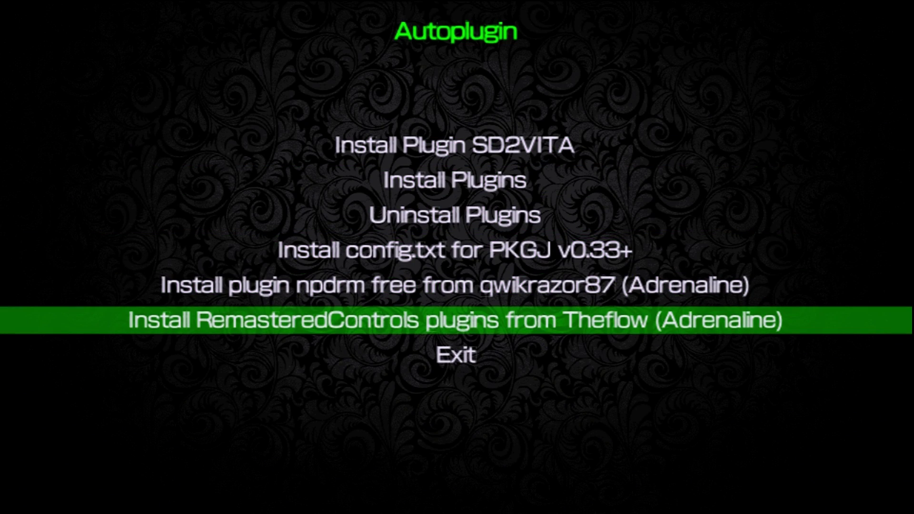
pyautogui.press('Return')
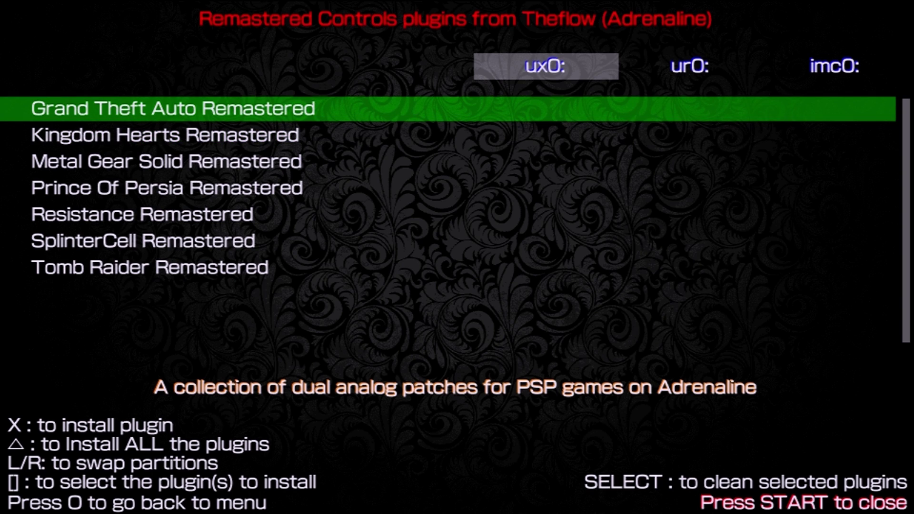
# Install the Grand Theft Auto Remastered plugin to ux0: and close Autoplugin.
pyautogui.press('x')
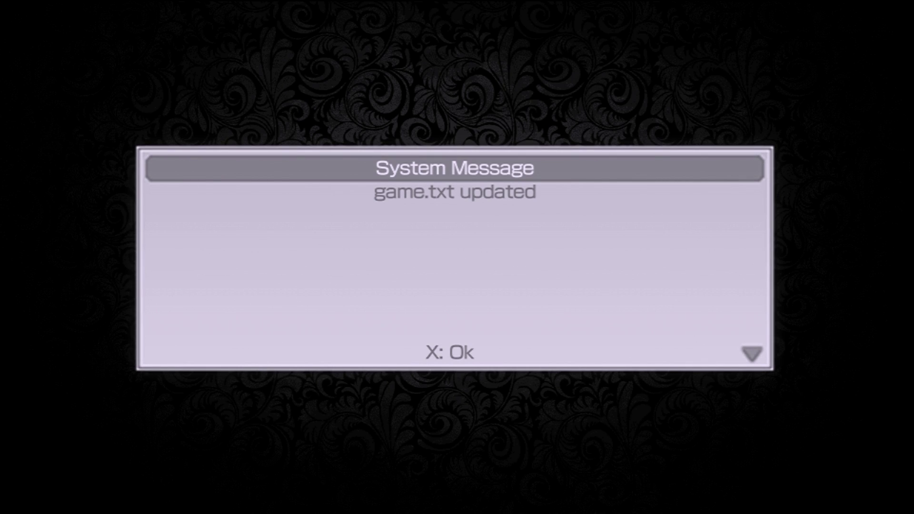
pyautogui.press('x')
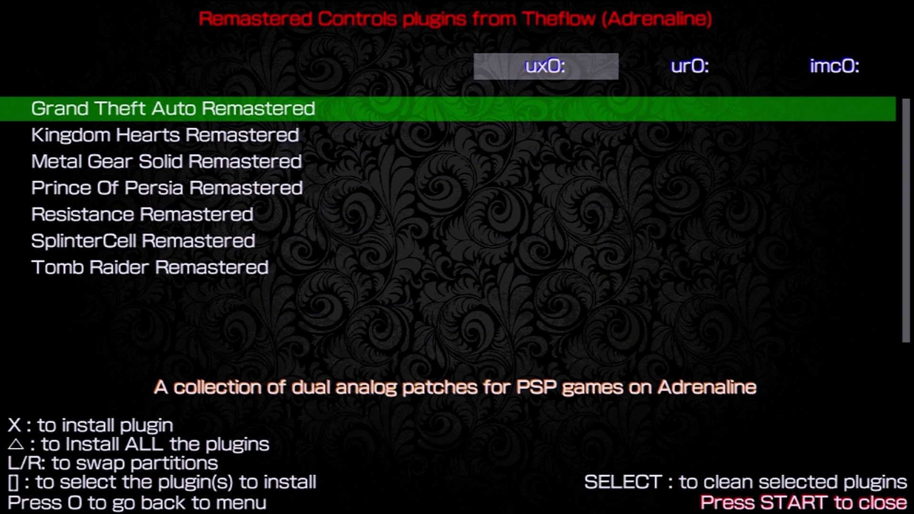
pyautogui.press('Home')
pyautogui.press('o')
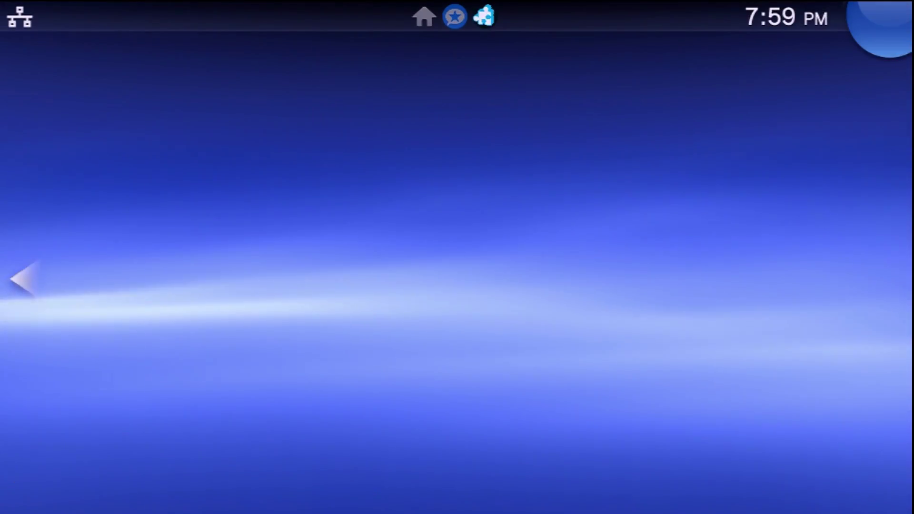
# Open Adrenaline from the console's home screen and start it.
pyautogui.press('Up')
pyautogui.press('Return')
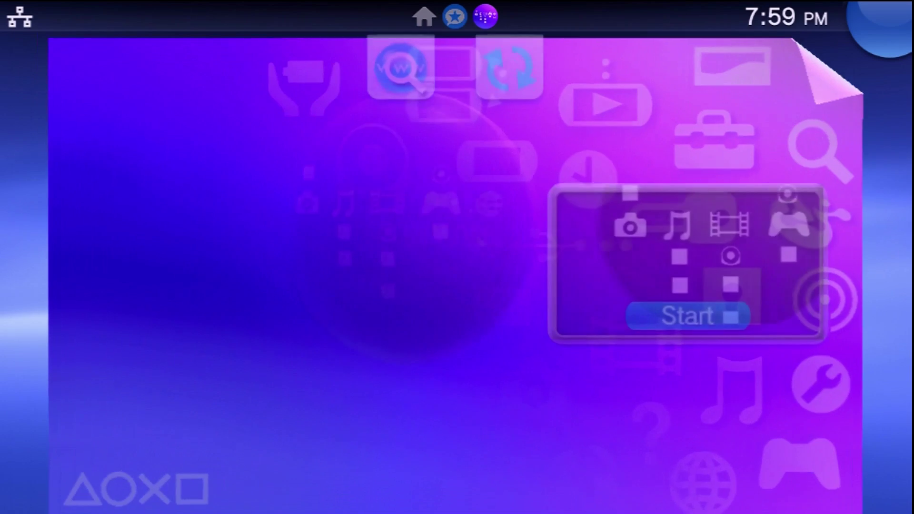
pyautogui.press('Return')
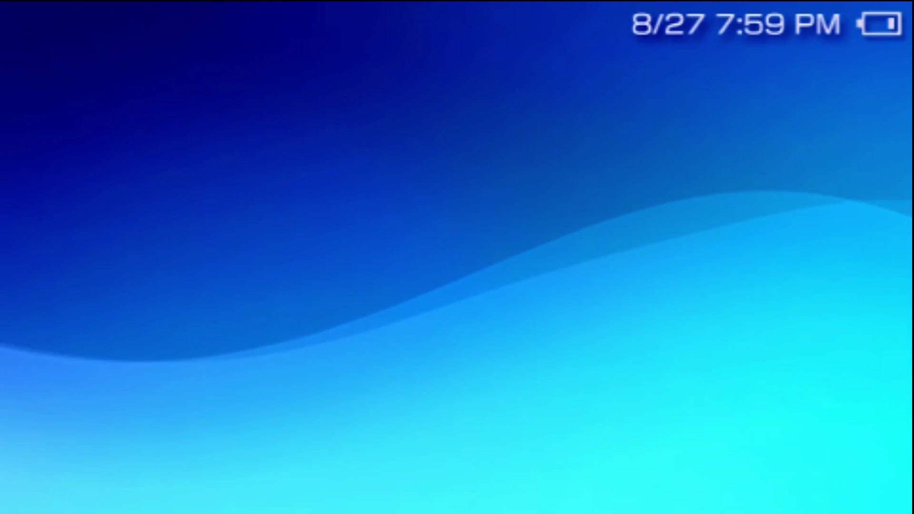
# Enter the Recovery Menu through Adrenaline's VSH menu.
pyautogui.press('select')
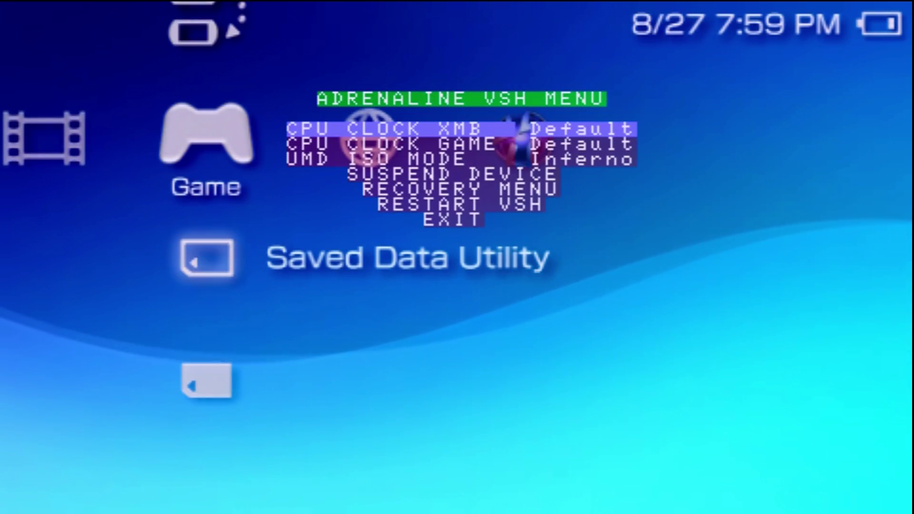
pyautogui.press('Down')
pyautogui.press('Down')
pyautogui.press('Down')
pyautogui.press('Down')
pyautogui.press('Return')
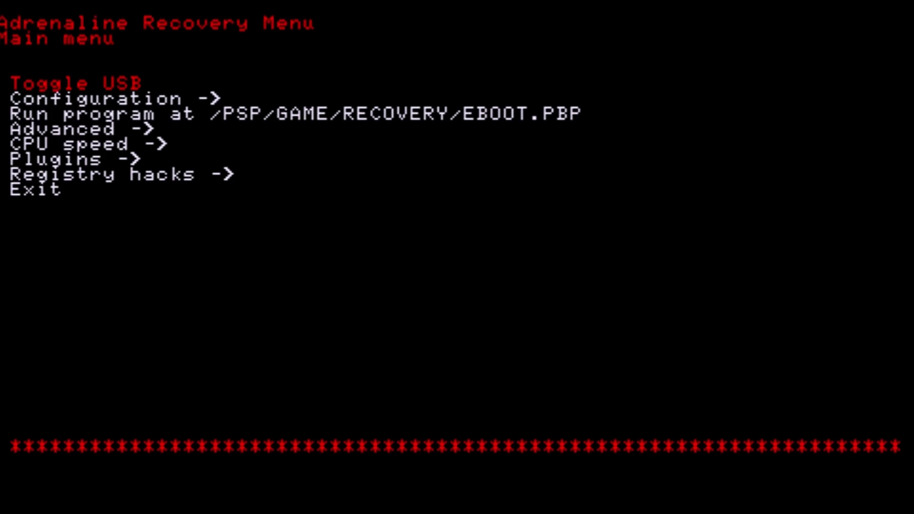
# Open the plugins manager in the Adrenaline Recovery Menu.
pyautogui.press('Down')
pyautogui.press('Down')
pyautogui.press('Down')
pyautogui.press('Down')
pyautogui.press('Down')
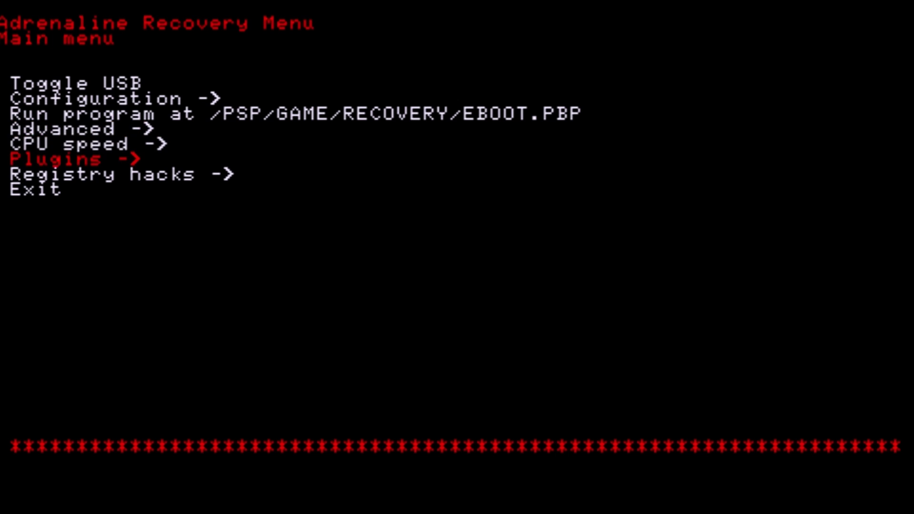
pyautogui.press('Return')
# Review the installed remastered game plugins and whether each one is enabled.
pyautogui.press('Down')
pyautogui.press('Down')
pyautogui.press('Down')
pyautogui.press('Down')
pyautogui.press('Down')
pyautogui.press('Down')
pyautogui.press('Down')
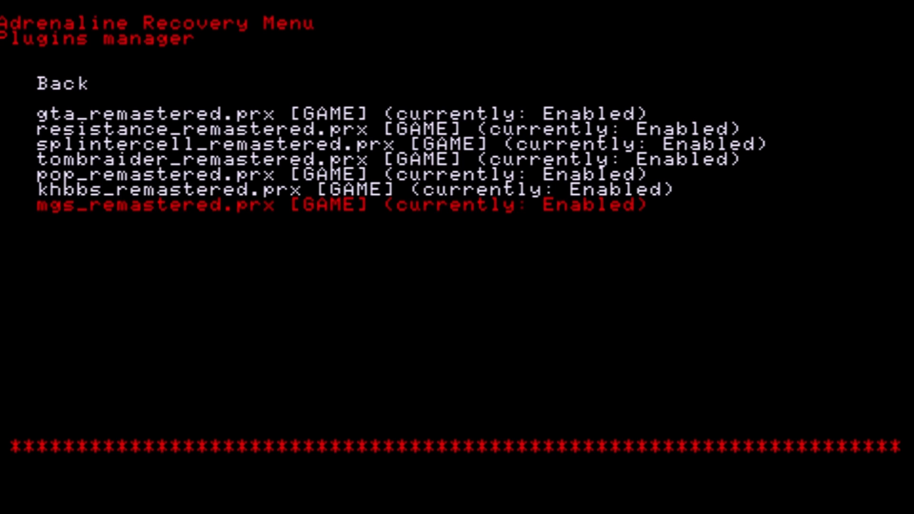
pyautogui.press('Up')
pyautogui.press('Up')
pyautogui.press('Up')
pyautogui.press('Up')
pyautogui.press('Up')
pyautogui.press('Up')
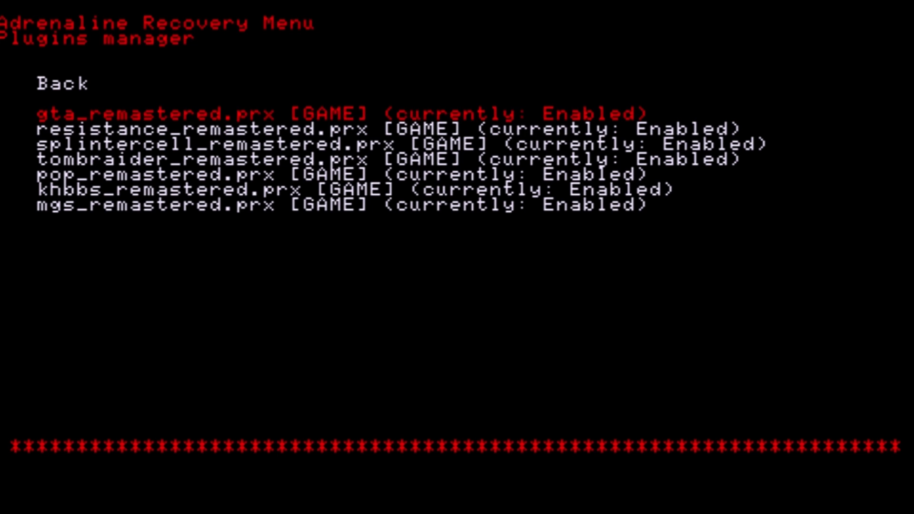
pyautogui.press('Down')
pyautogui.press('Up')
pyautogui.press('Down')
pyautogui.press('Down')
pyautogui.press('Down')
pyautogui.press('Down')
# Disable the gta_remastered.prx plugin and enable it again.
pyautogui.press('Up')
pyautogui.press('Up')
pyautogui.press('Up')
pyautogui.press('Up')
pyautogui.press('Return')
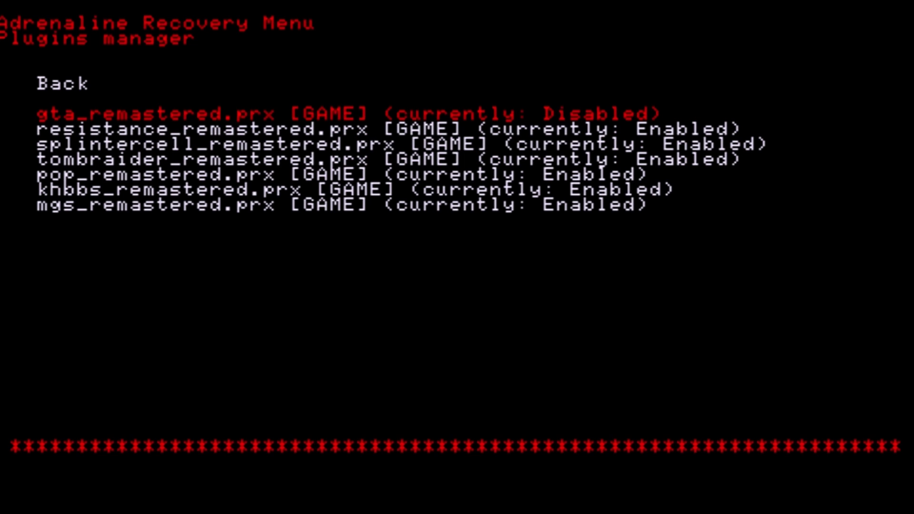
pyautogui.press('Return')
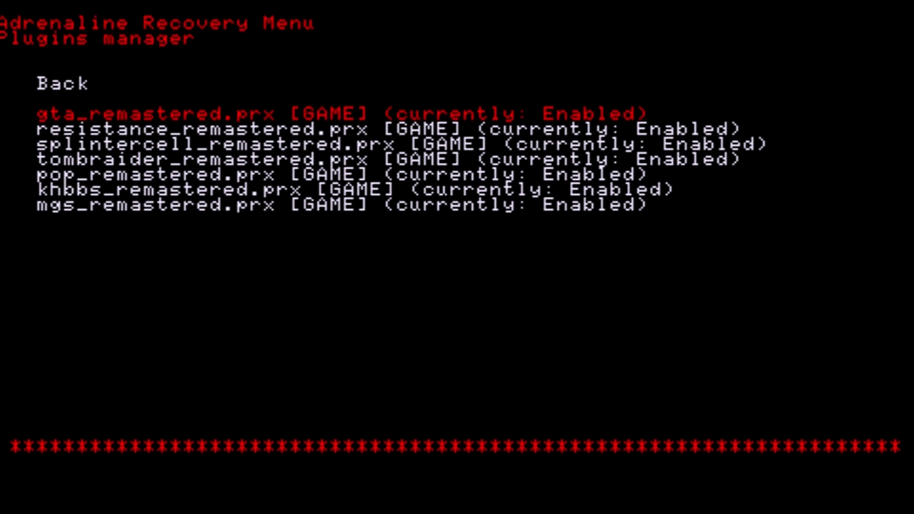
# Leave the plugins manager and exit the Recovery Menu to the XMB.
pyautogui.press('Down')
pyautogui.press('Up')
pyautogui.press('Up')
pyautogui.press('Return')
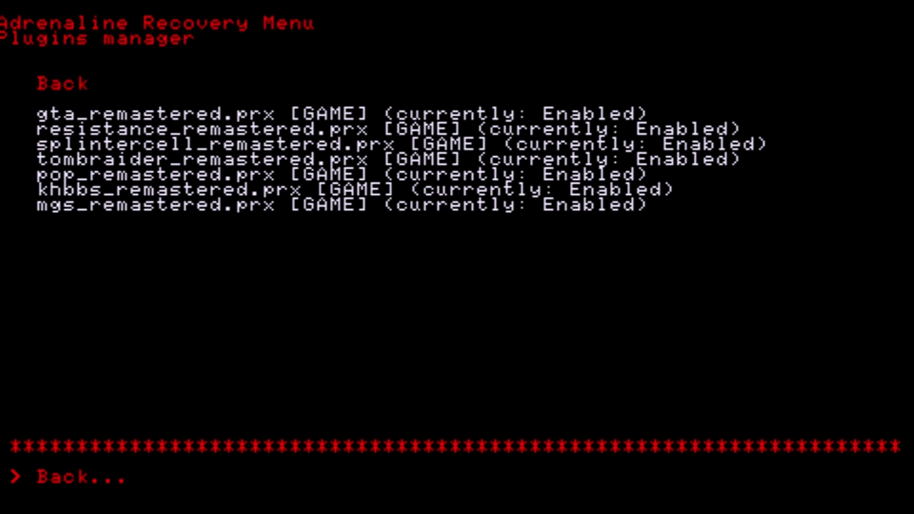
pyautogui.press('Up')
pyautogui.press('Return')
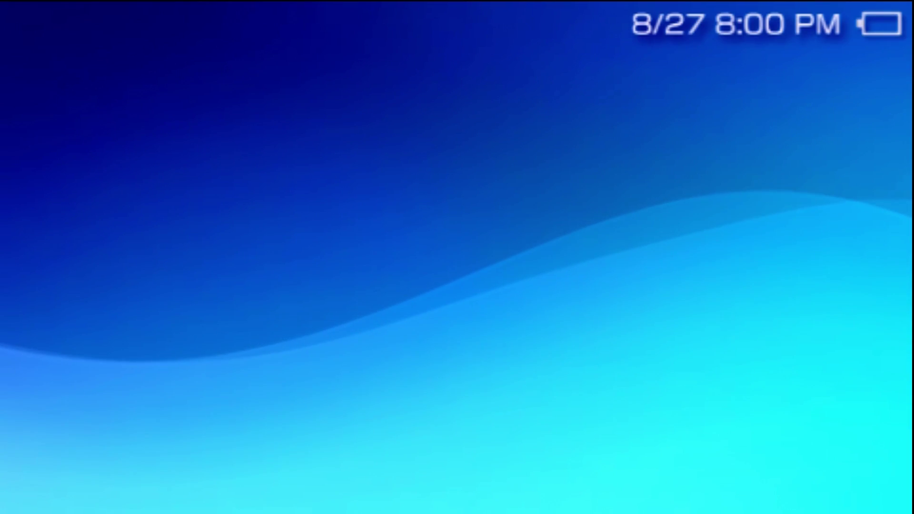
# Launch Grand Theft Auto: Liberty City Stories from the Memory Stick.
pyautogui.press('Down')
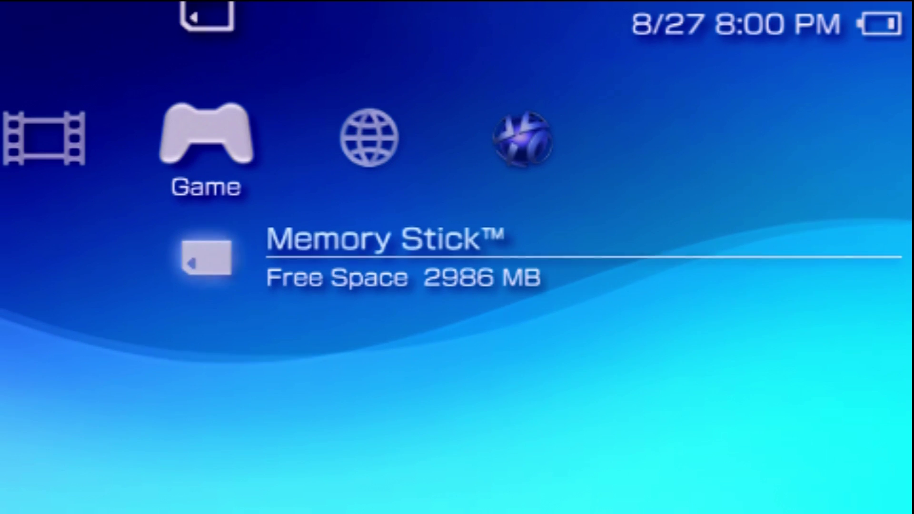
pyautogui.press('Return')
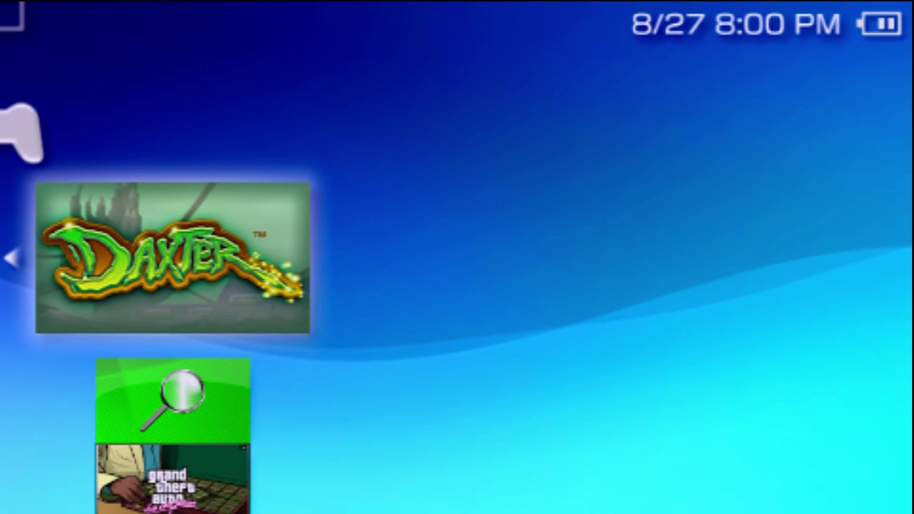
pyautogui.press('Down')
pyautogui.press('Down')
pyautogui.press('Down')
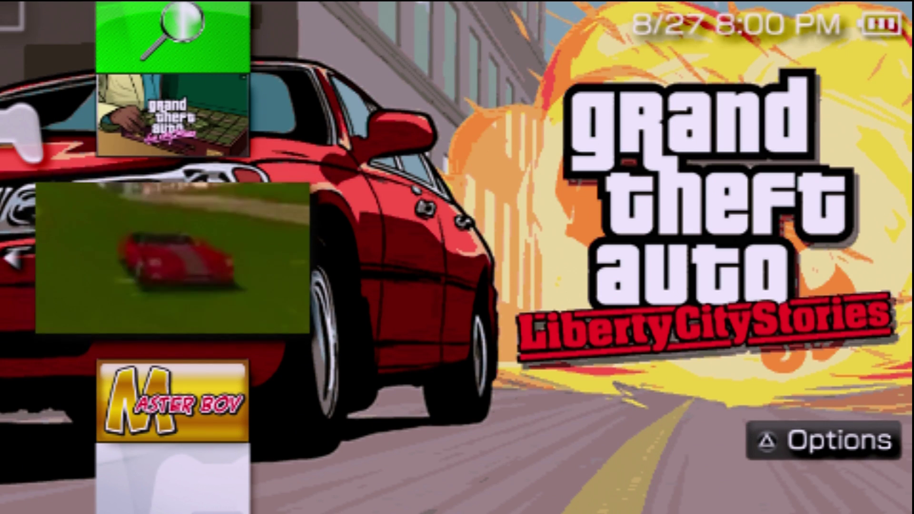
pyautogui.press('Return')
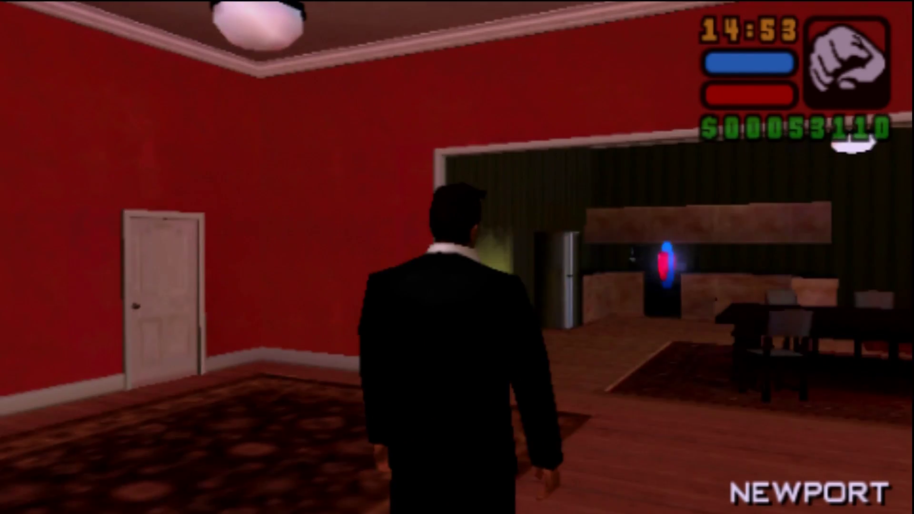
pyautogui.press('j')
pyautogui.press('l')
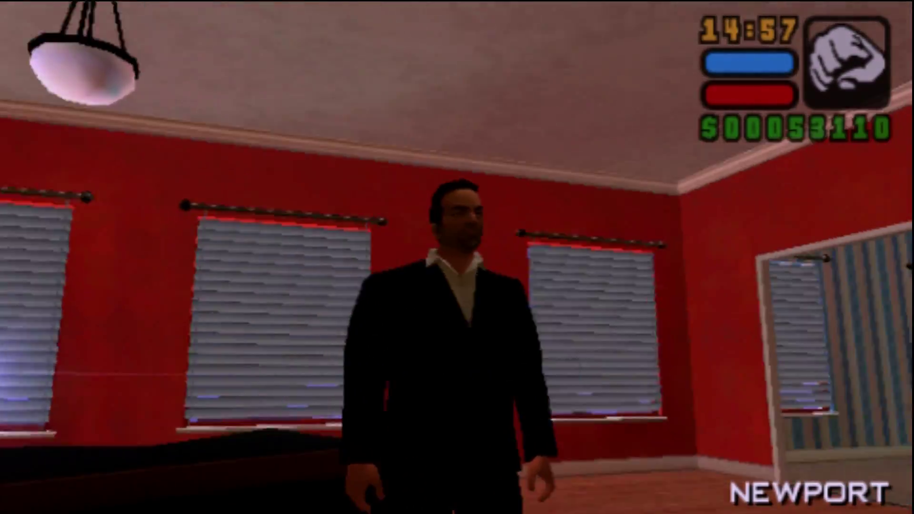
pyautogui.press('l')
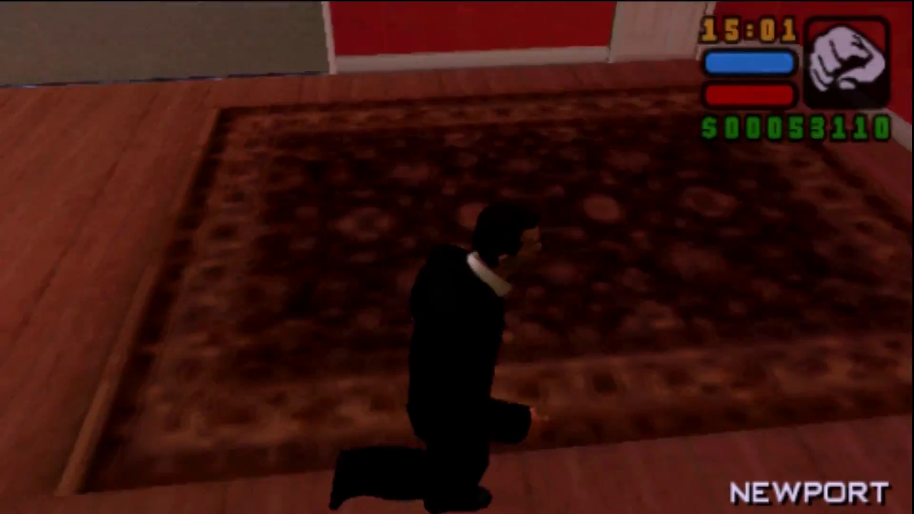
pyautogui.press('q')
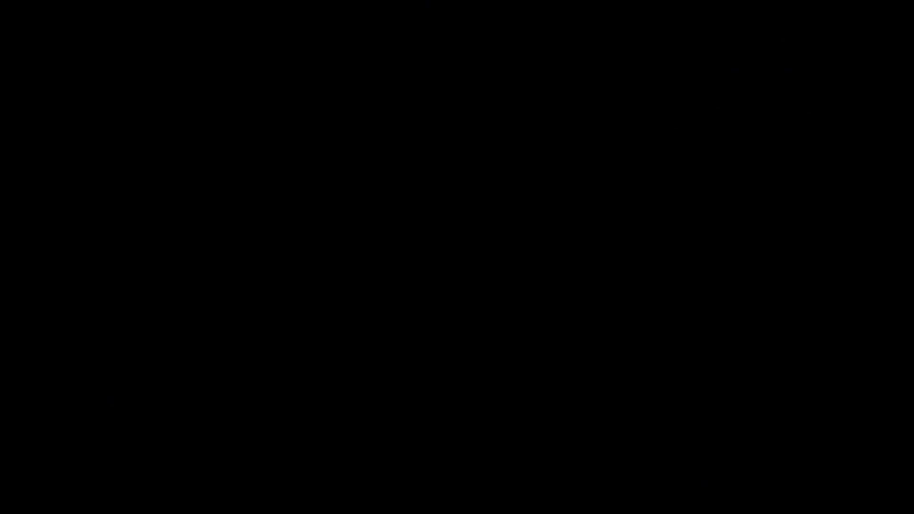
pyautogui.press('i')
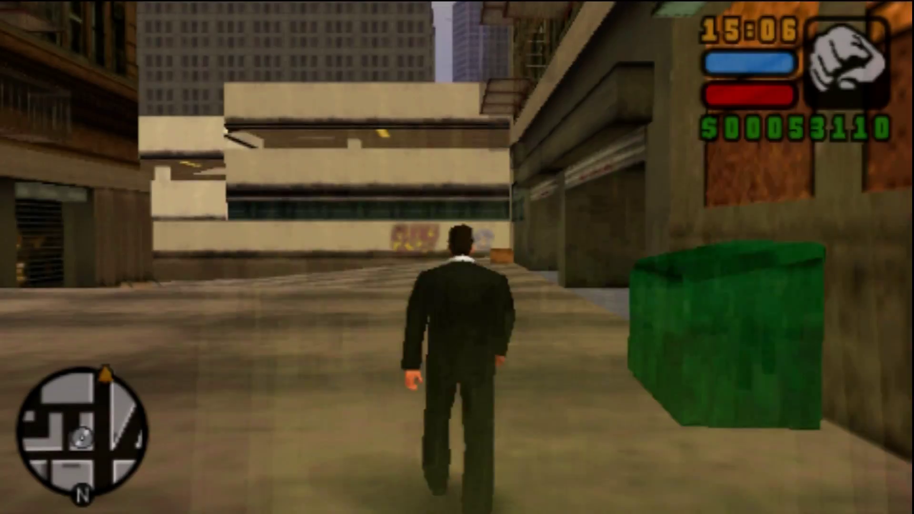
pyautogui.press('j')
pyautogui.press('q')
pyautogui.press('q')
pyautogui.press('l')
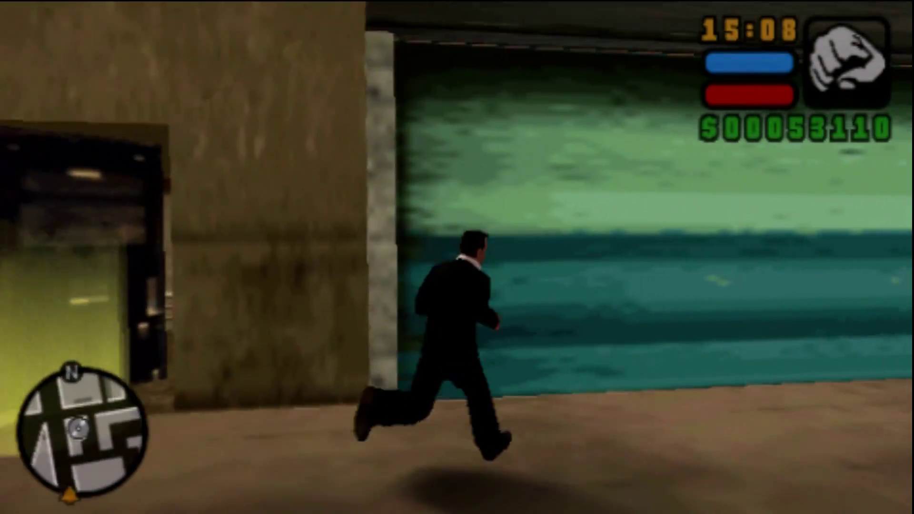
pyautogui.press('i')
pyautogui.press('l')
pyautogui.press('j')
pyautogui.press('q')
pyautogui.press('l')
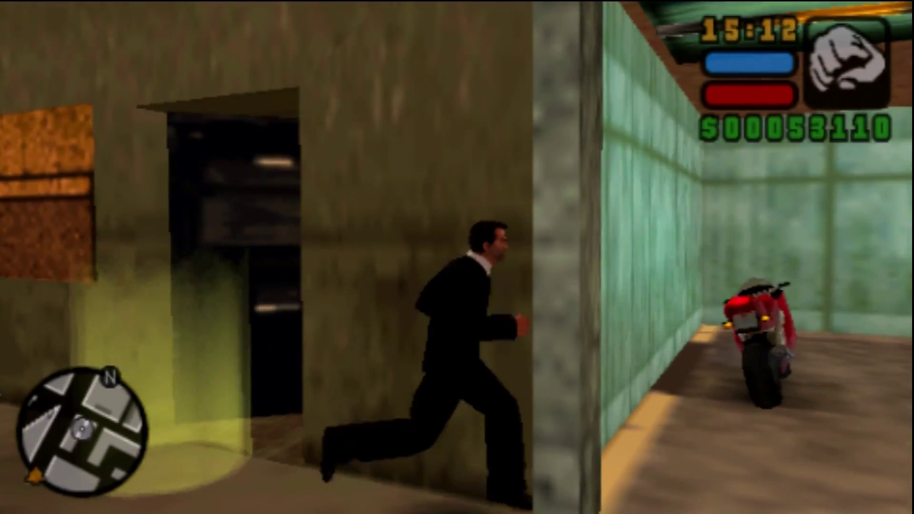
pyautogui.press('i')
pyautogui.press('j')
pyautogui.press('s')
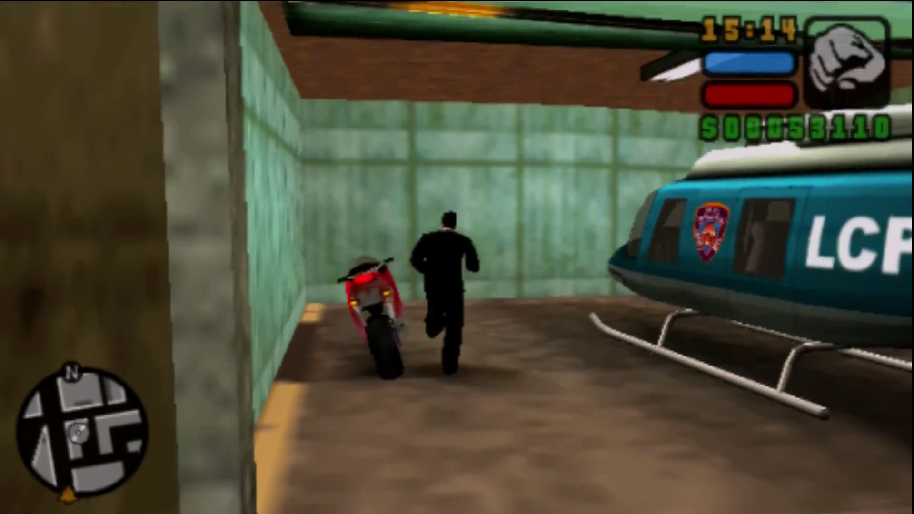
pyautogui.press('a')
pyautogui.press('j')
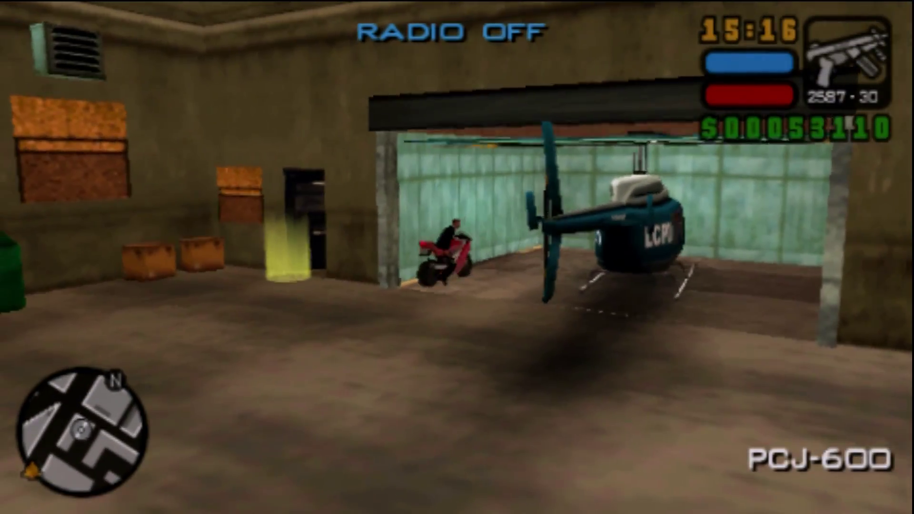
pyautogui.press('space')
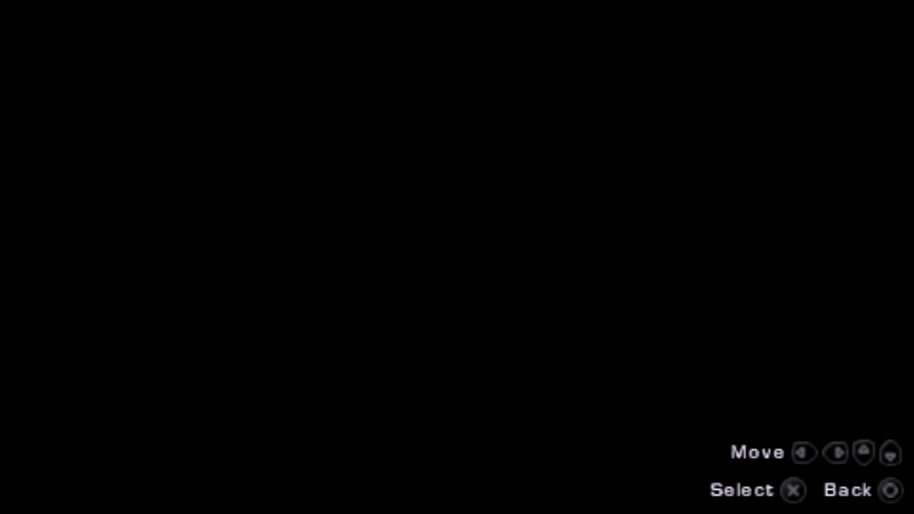
pyautogui.press('Right')
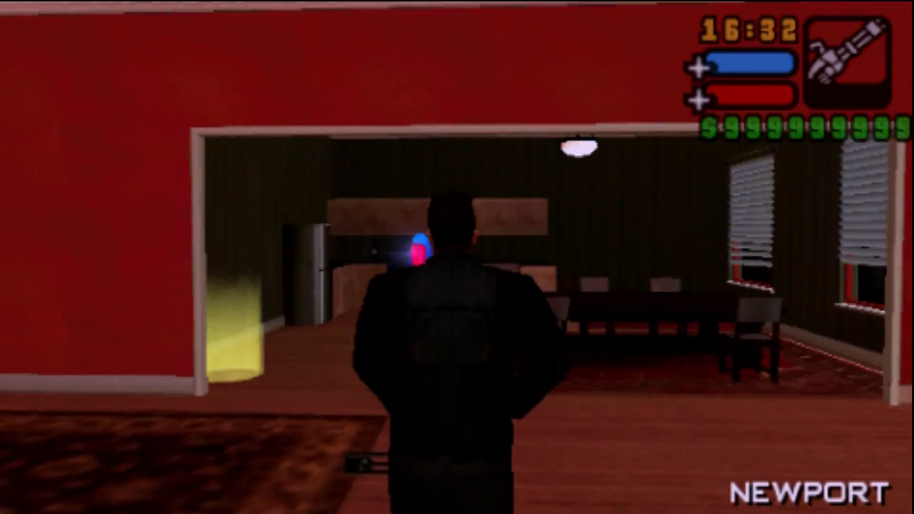
pyautogui.press('i')
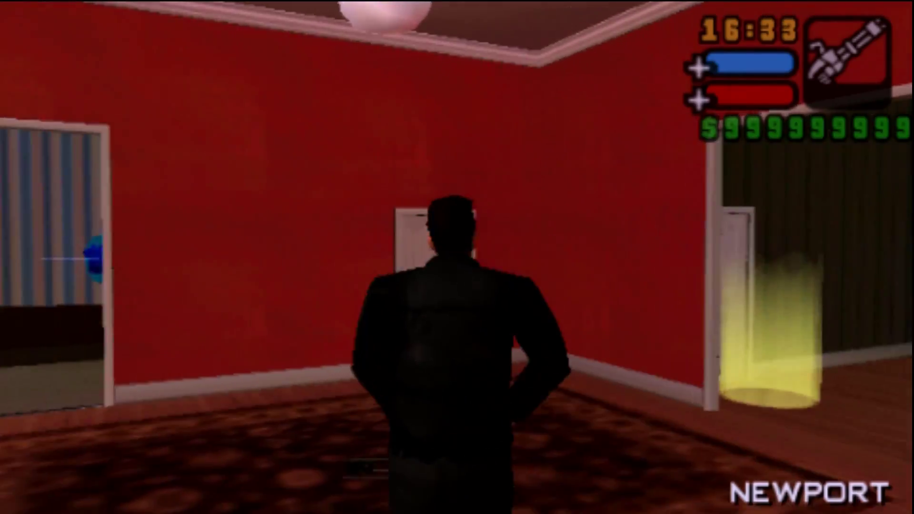
pyautogui.press('j')
pyautogui.press('i')
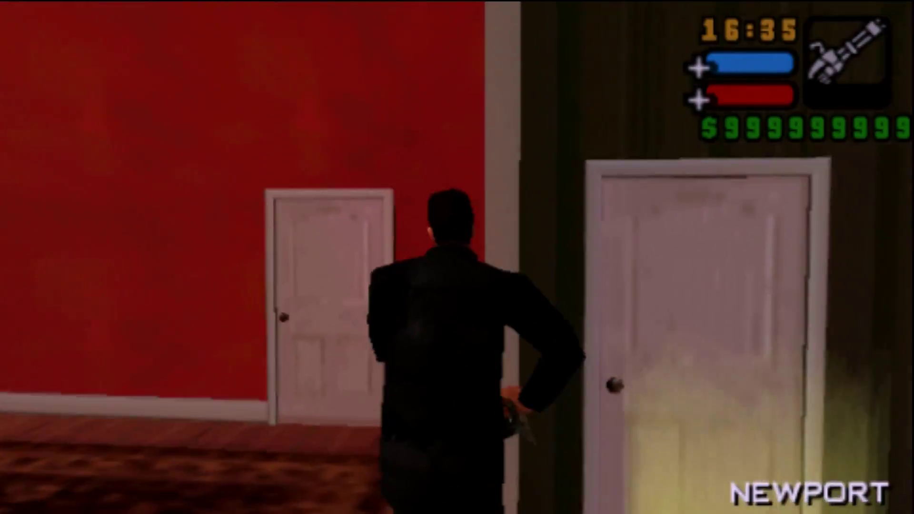
pyautogui.press('l')
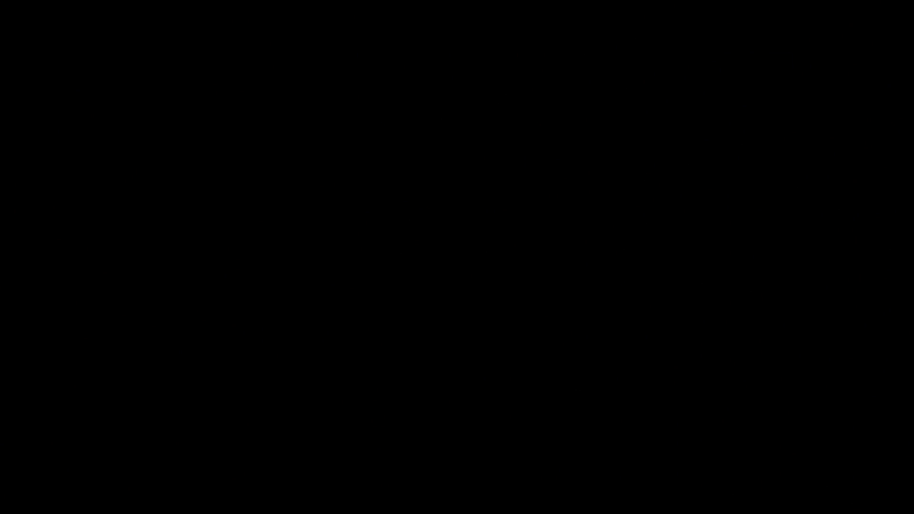
pyautogui.press('a')
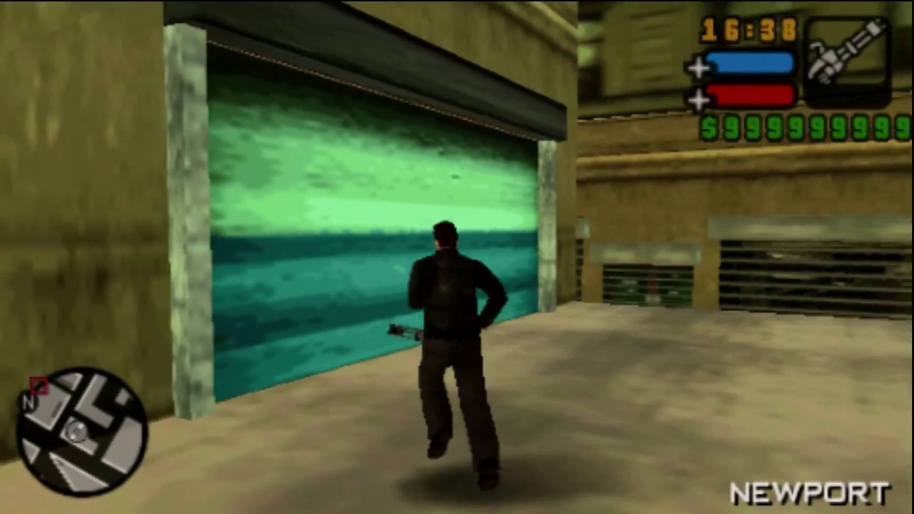
pyautogui.press('d')
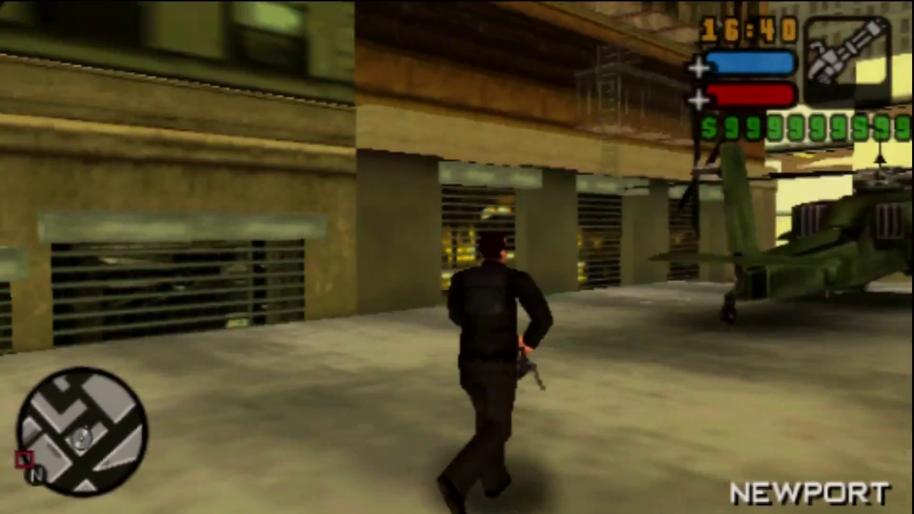
pyautogui.press('w')
pyautogui.press('w')
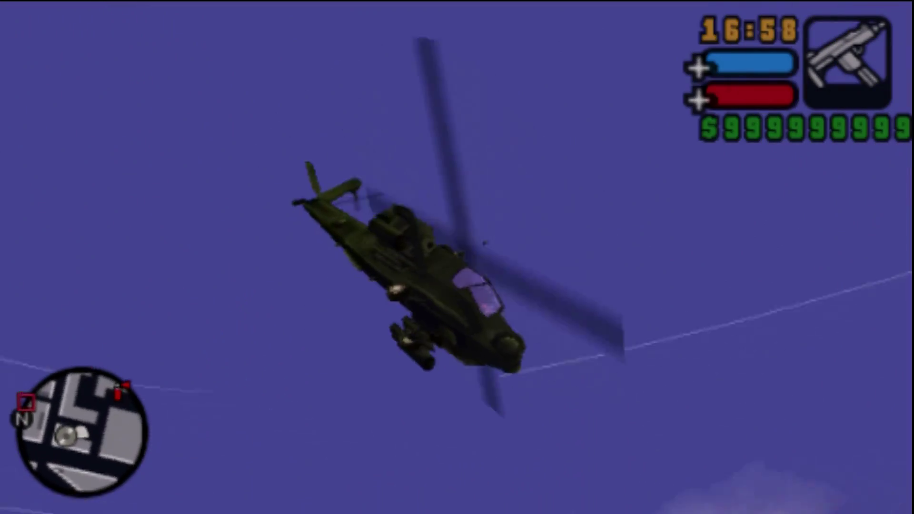
pyautogui.press('s')
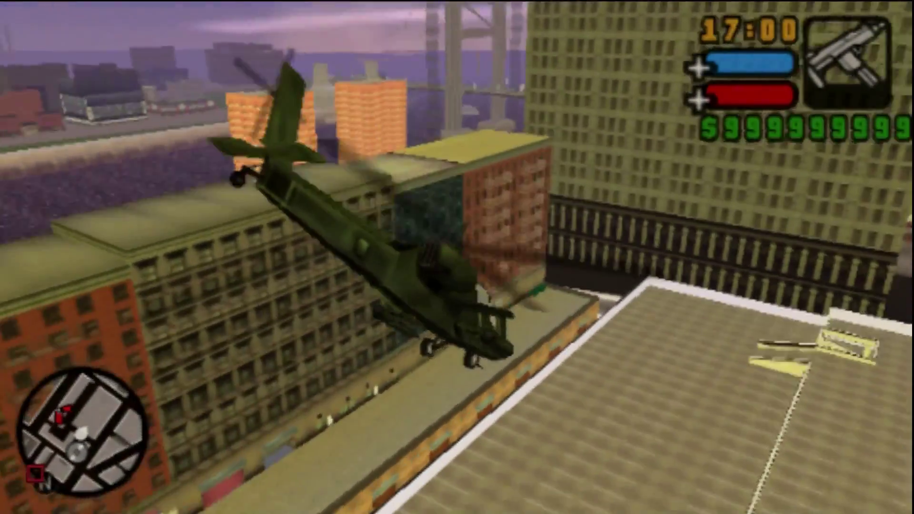
pyautogui.press('a')
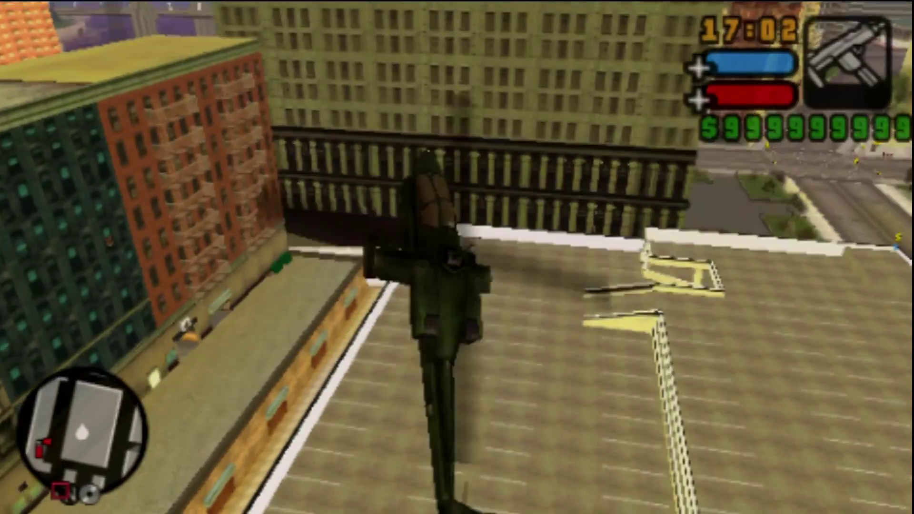
pyautogui.press('d')
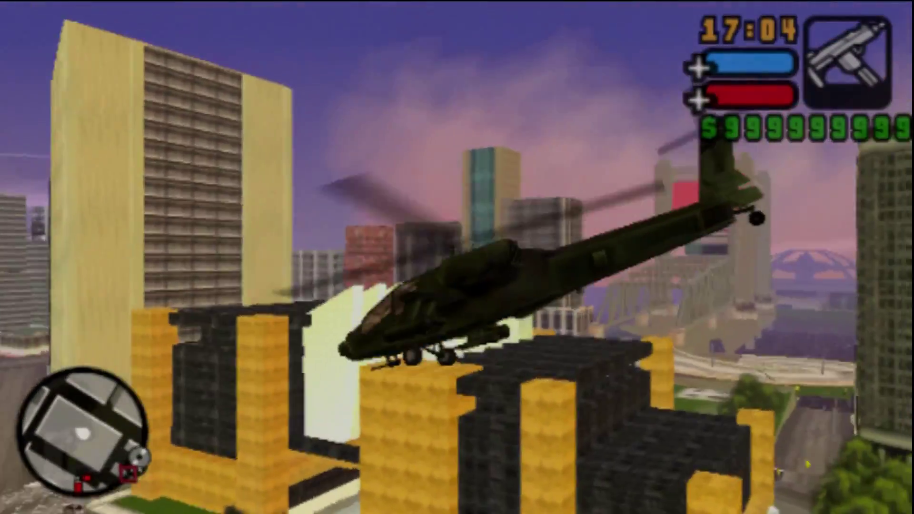
pyautogui.press('w')
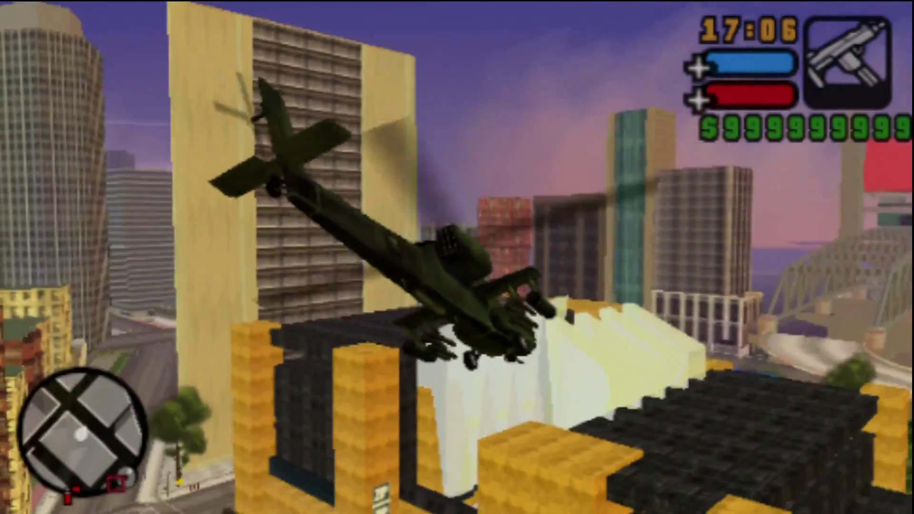
pyautogui.press('a')
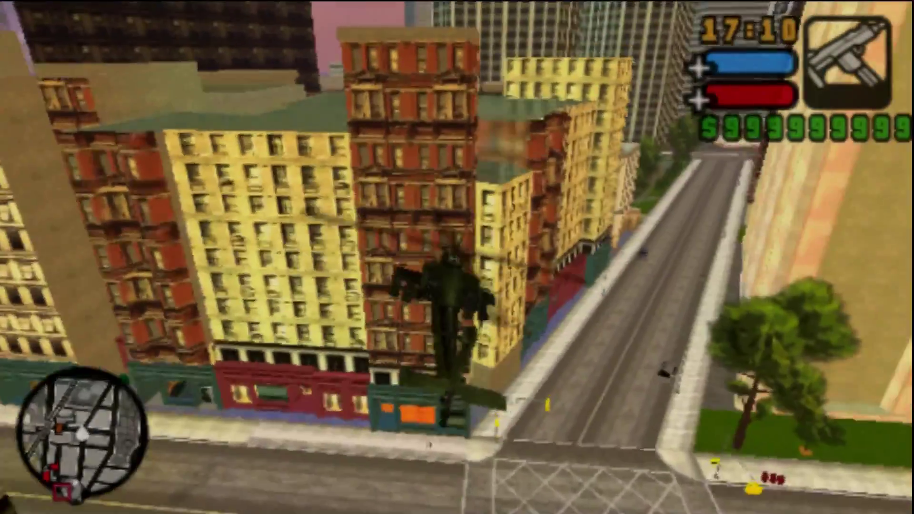
pyautogui.press('d')
pyautogui.press('d')
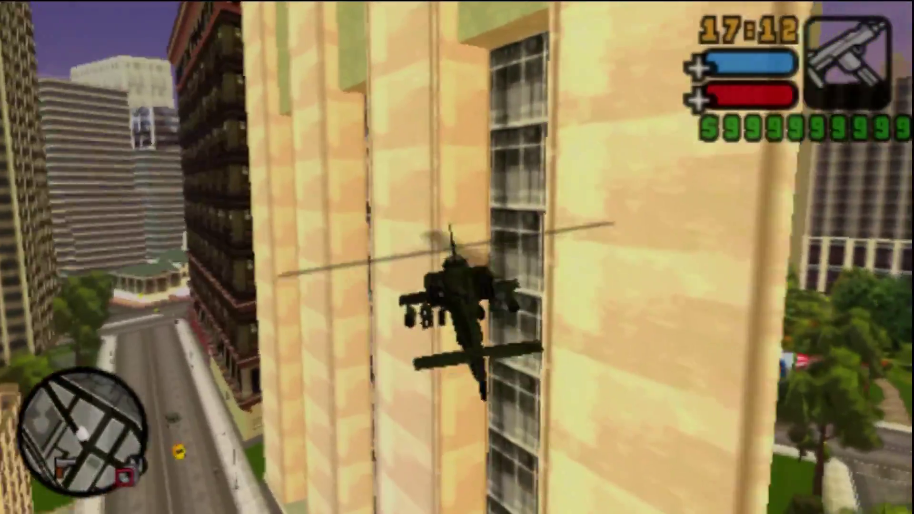
pyautogui.press('a')
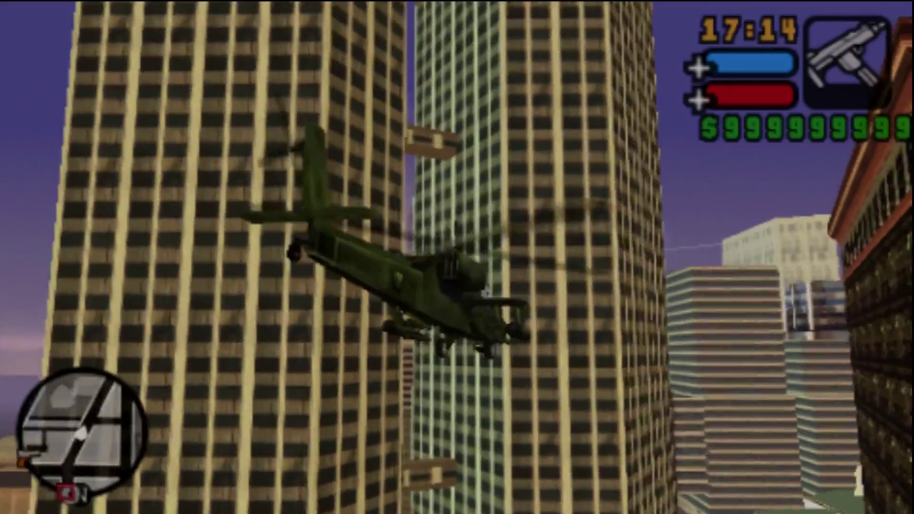
pyautogui.press('d')
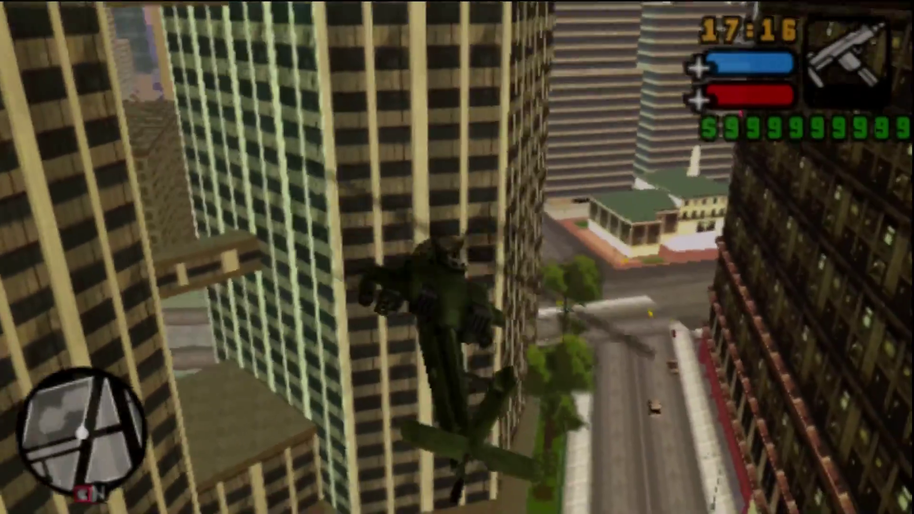
pyautogui.press('d')
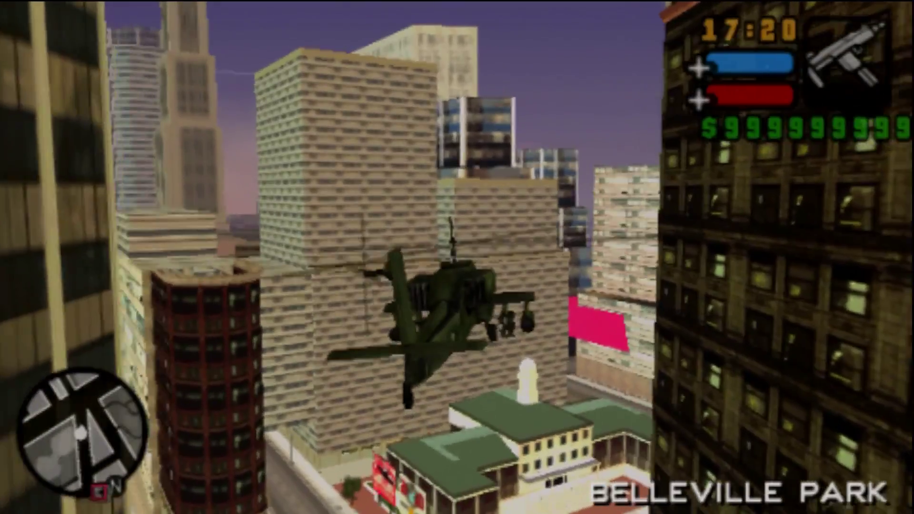
pyautogui.press('a')
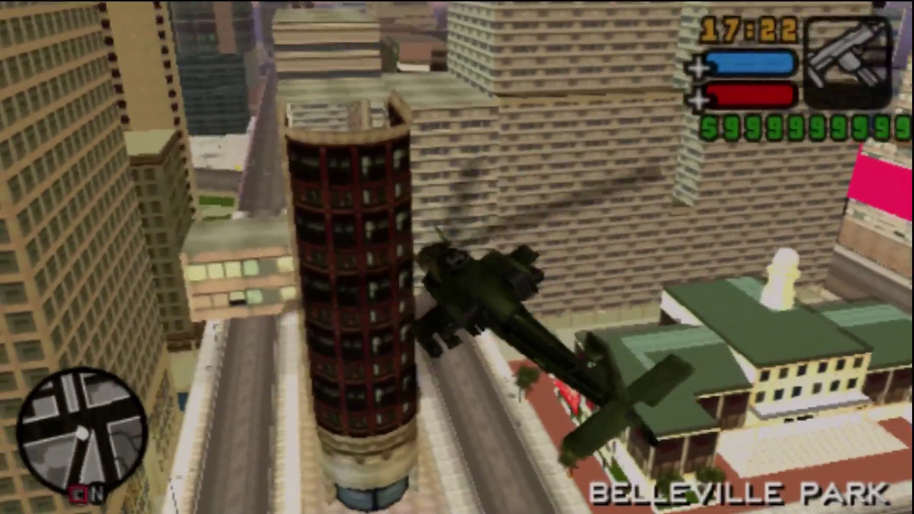
pyautogui.press('d')
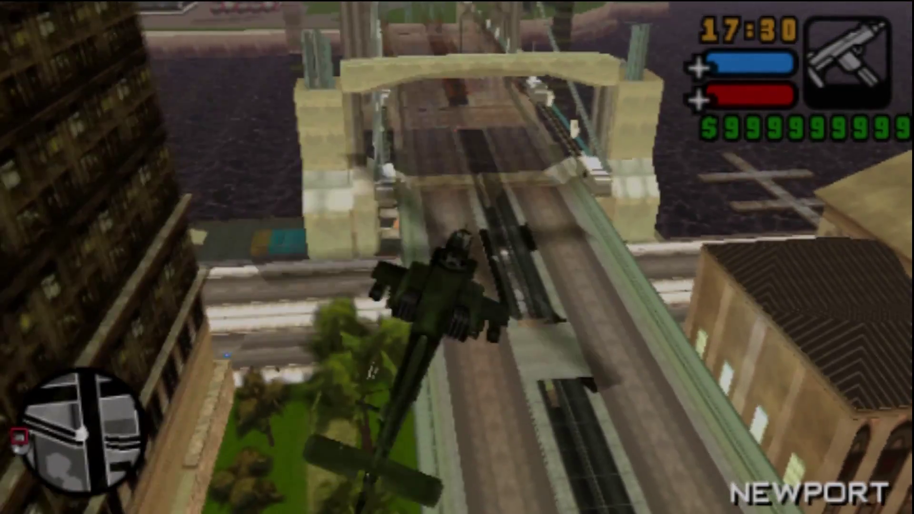
pyautogui.press('d')
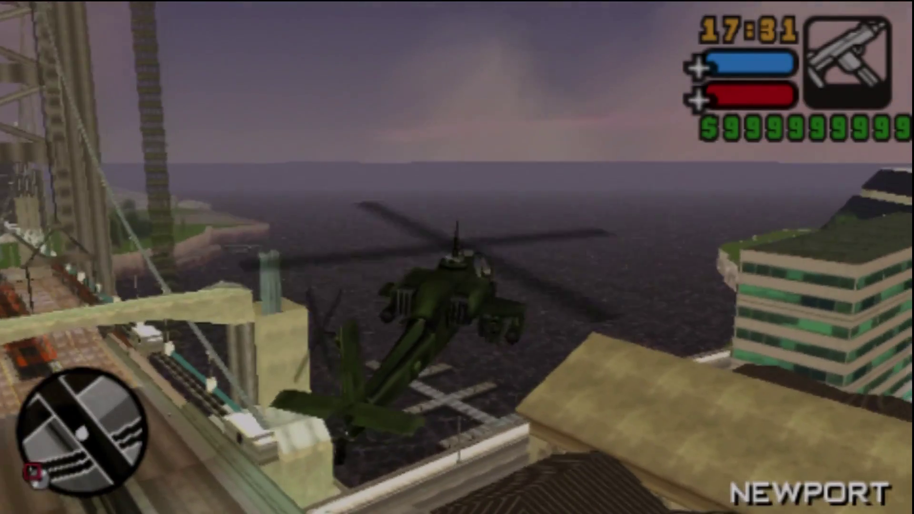